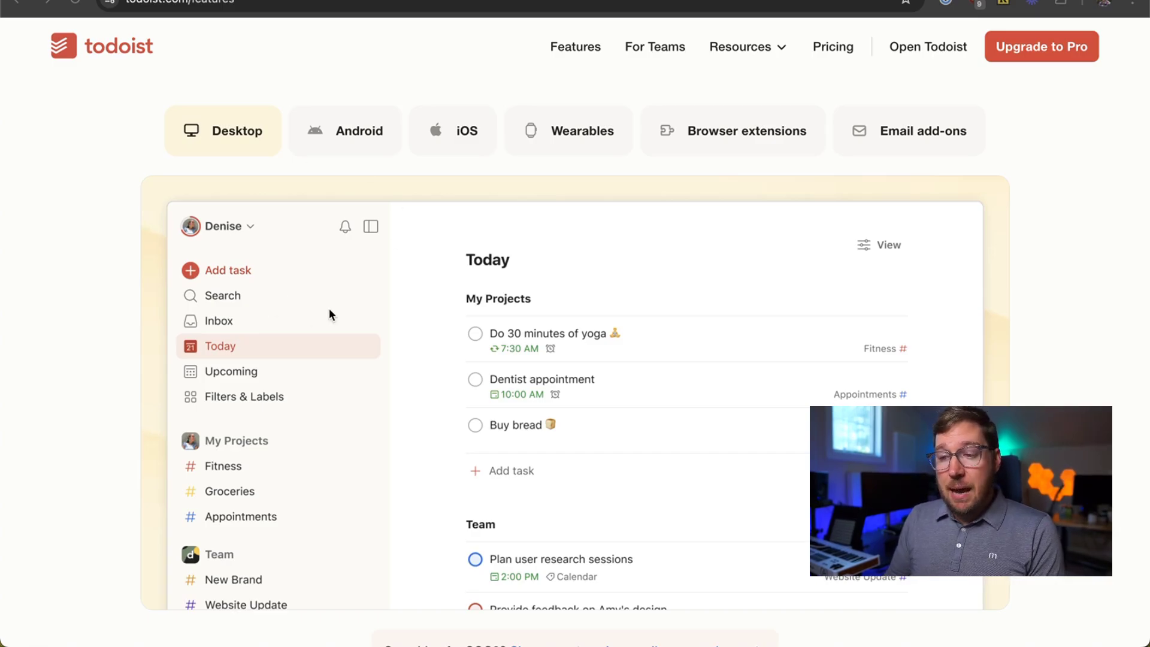
- Preview the Android, iOS, Wearables, browser extension and email add-on versions of Todoist
click(361, 128)
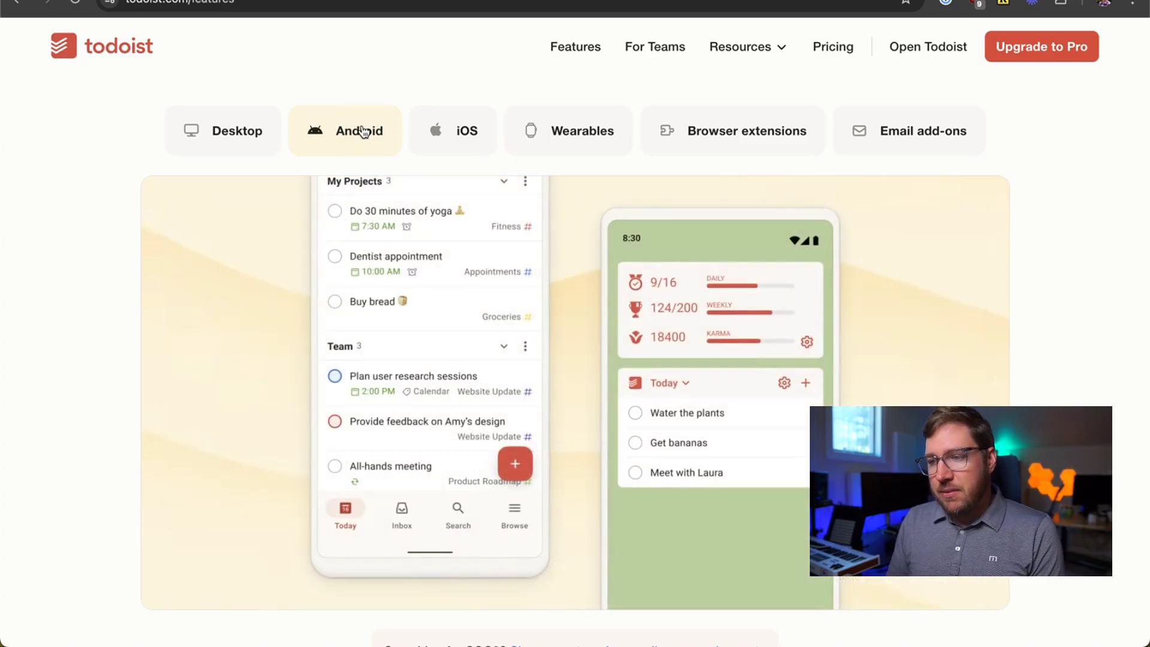
click(441, 125)
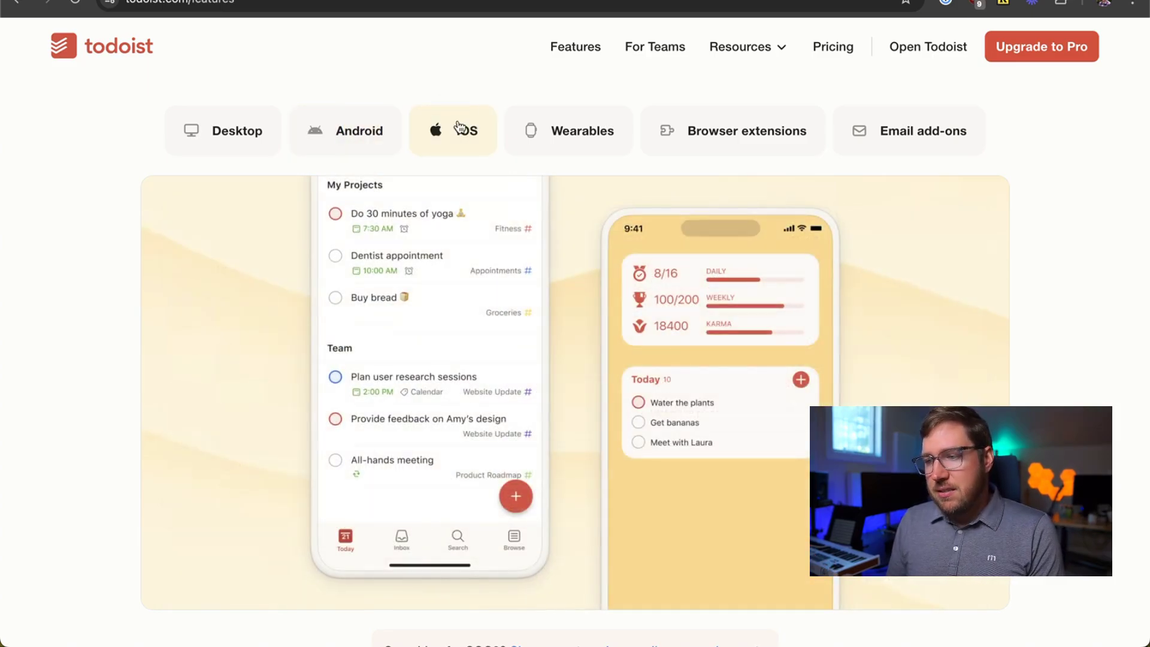
click(574, 126)
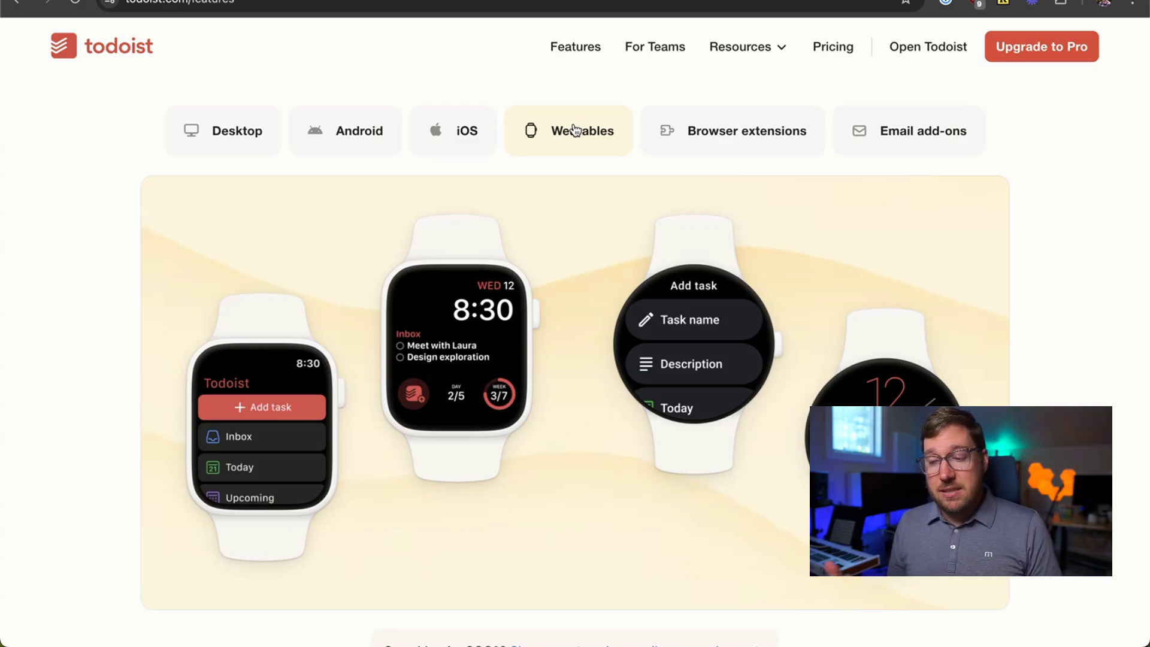
click(680, 119)
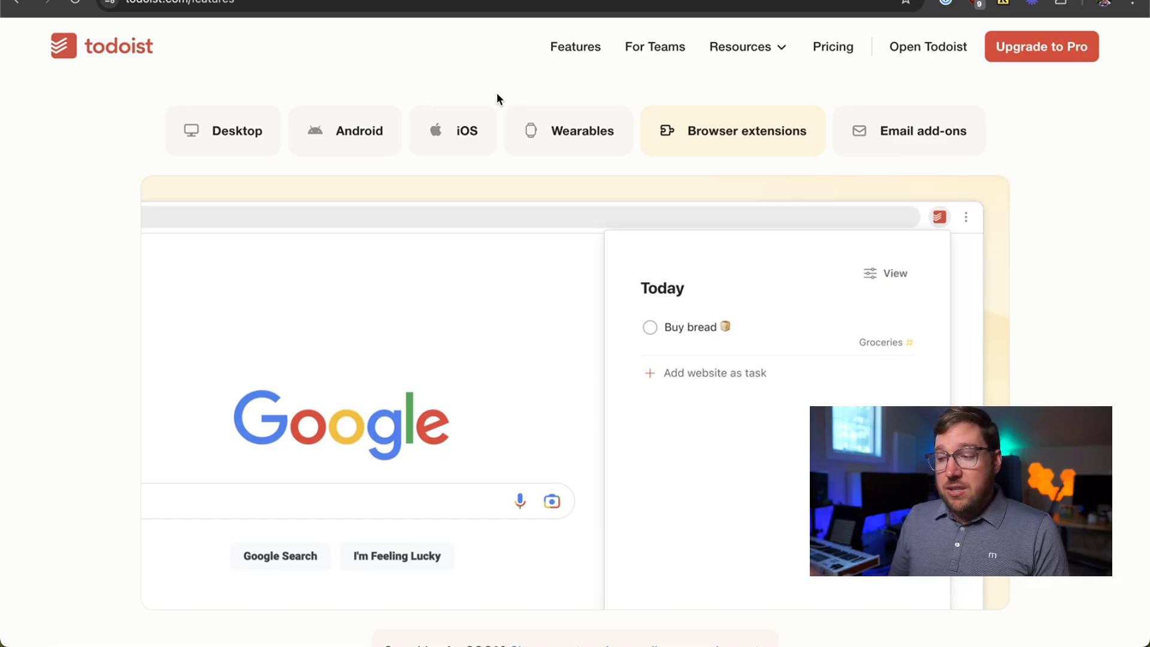
click(922, 156)
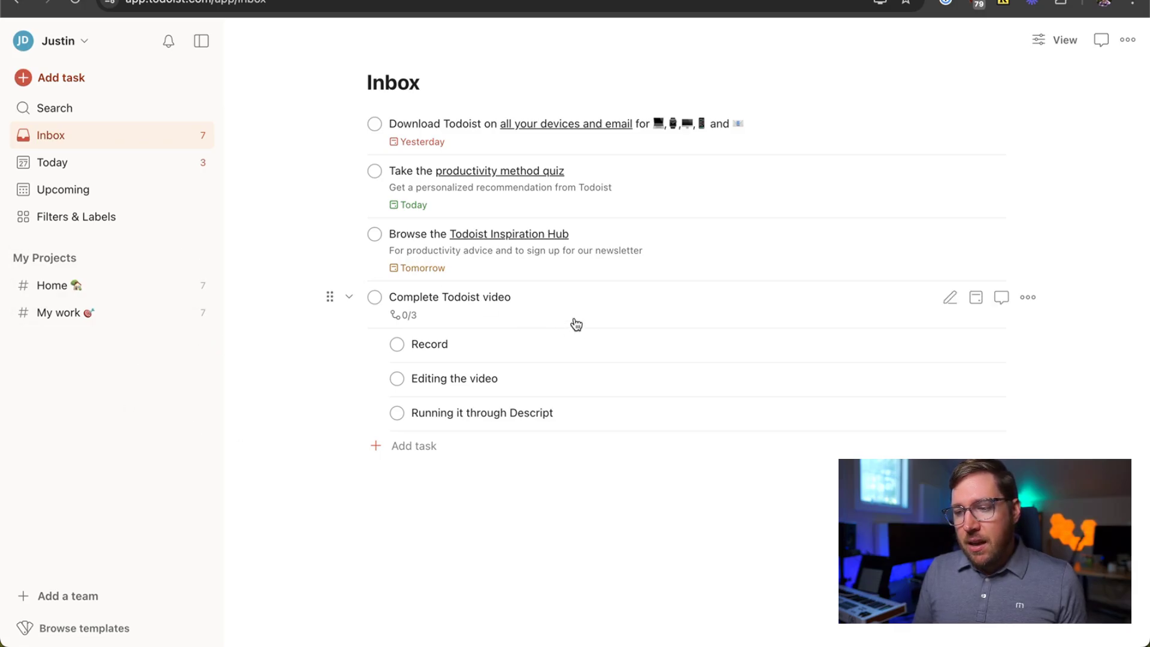
- View the Complete Todoist video task's details, then close them to return to the Inbox
click(545, 312)
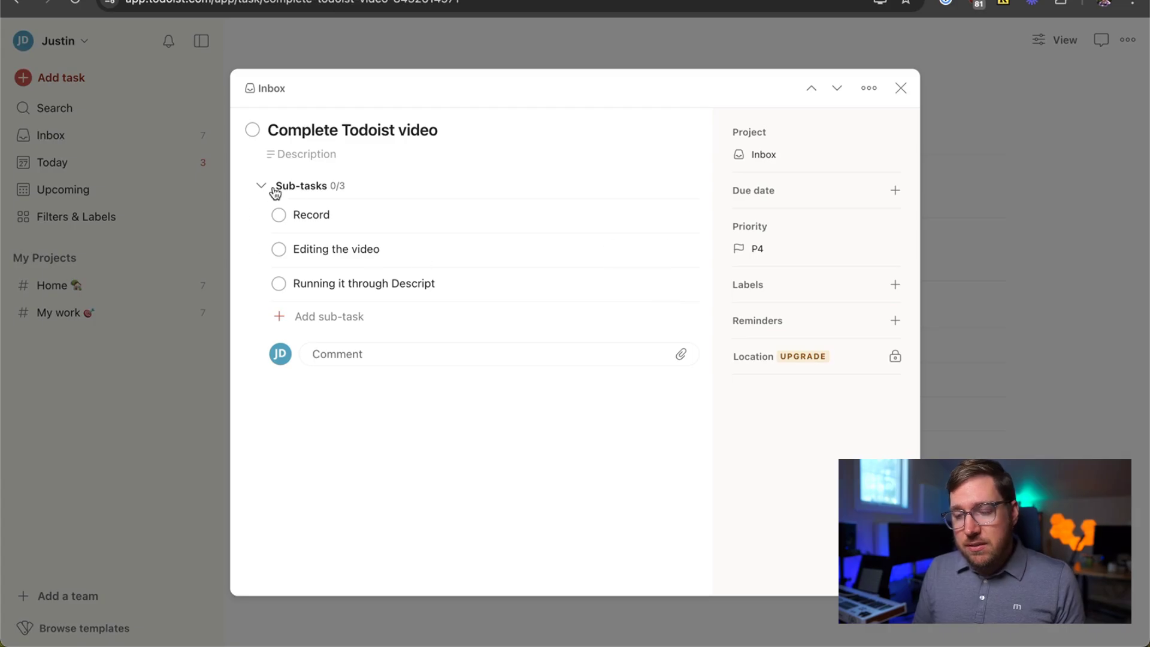
click(901, 88)
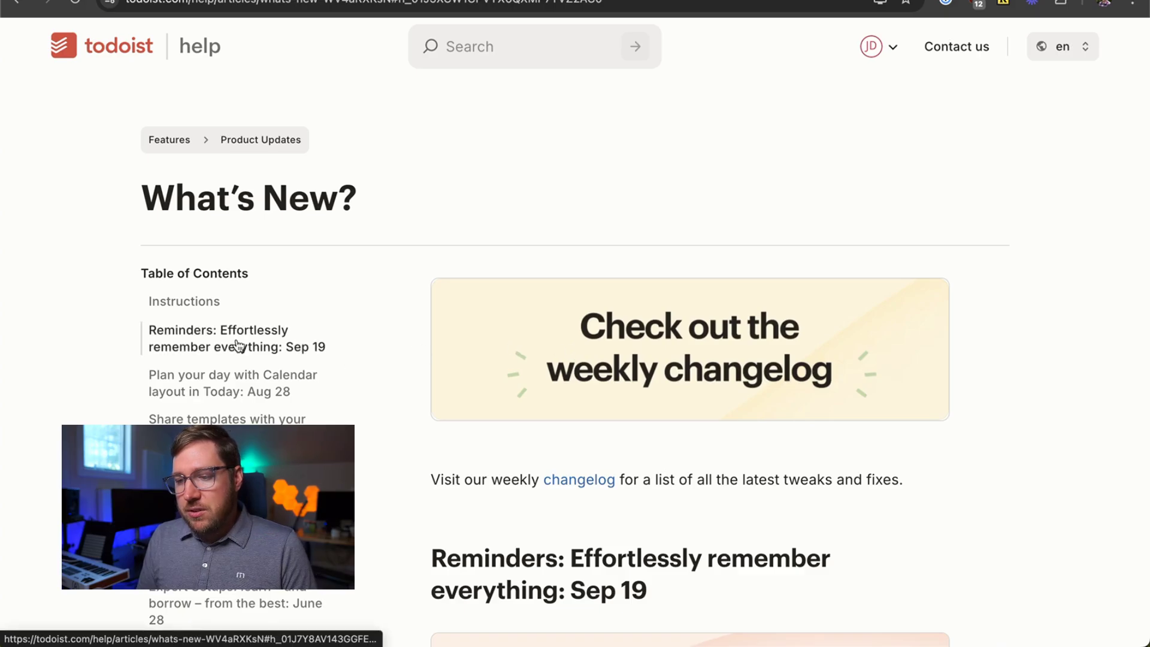
- Scroll the What's New article and jump to the Calendar layout update section
scroll(411, 378, down, 4)
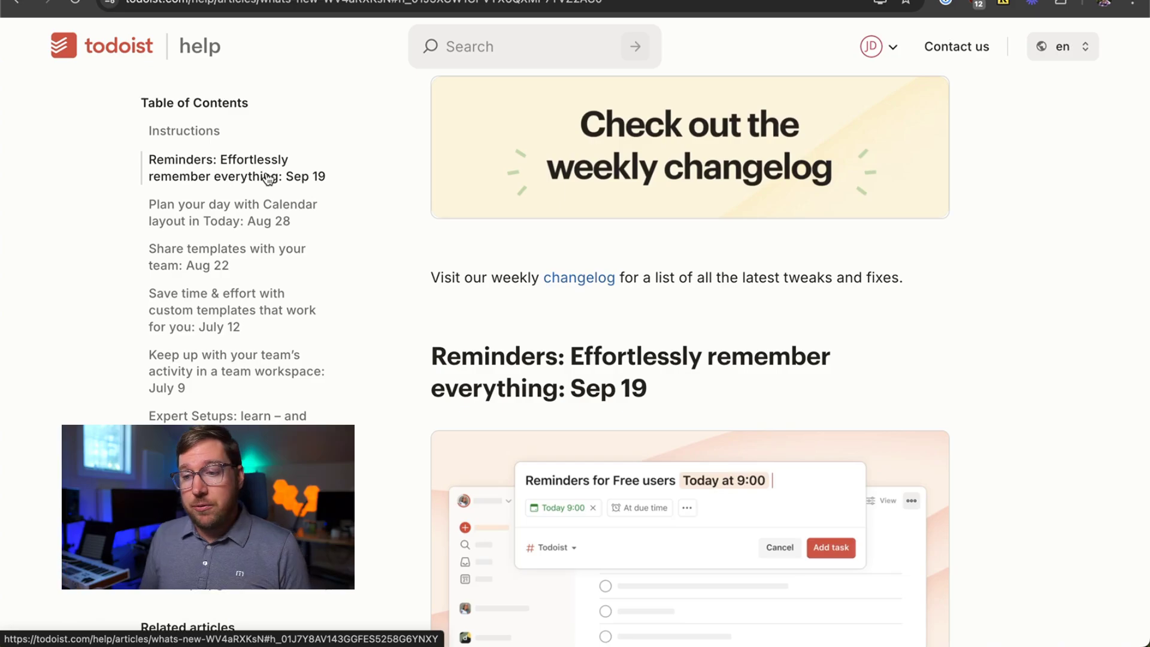
click(252, 214)
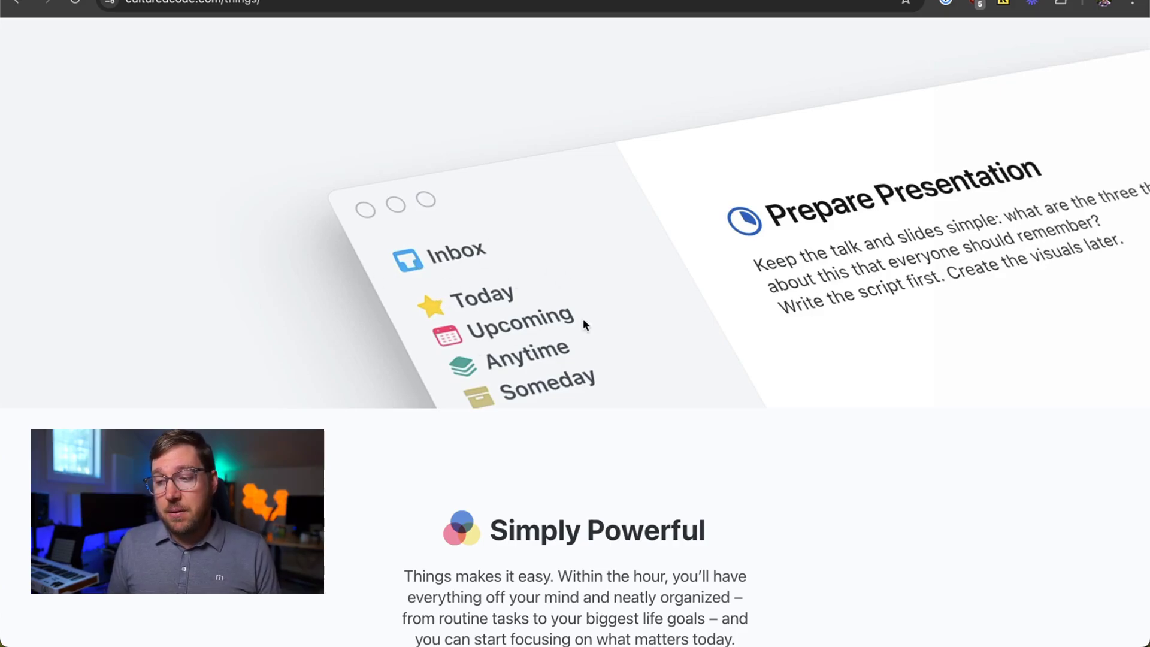
- Look over the Things device screenshots, then switch to the OmniFocus product page
scroll(624, 356, down, 10)
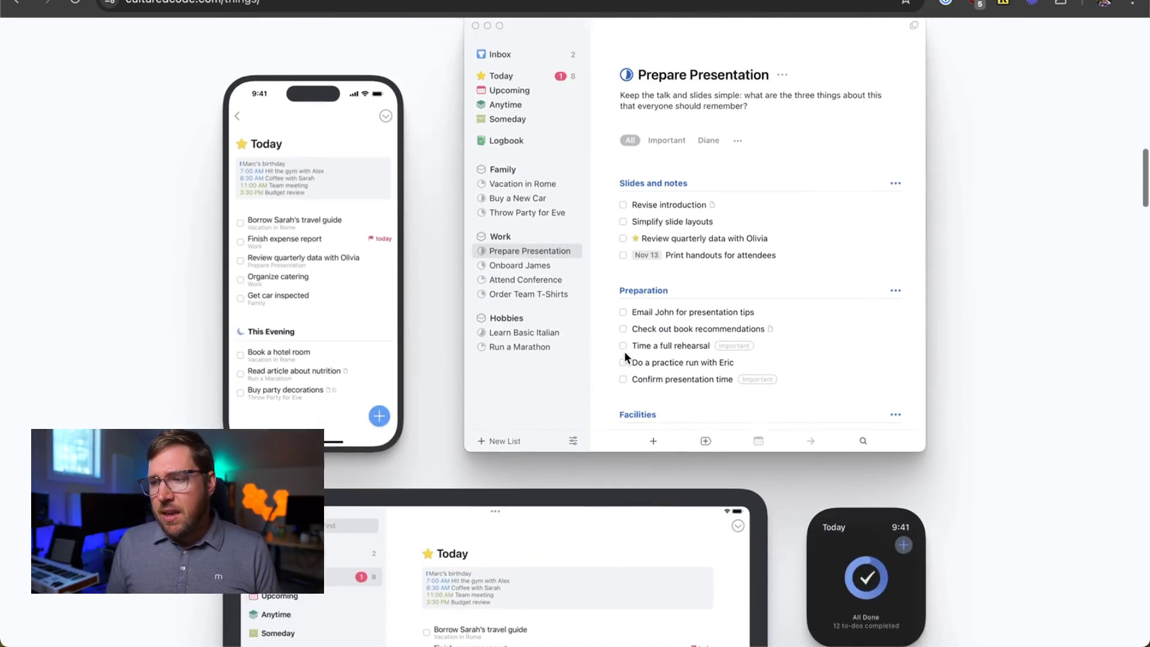
scroll(624, 351, up, 1)
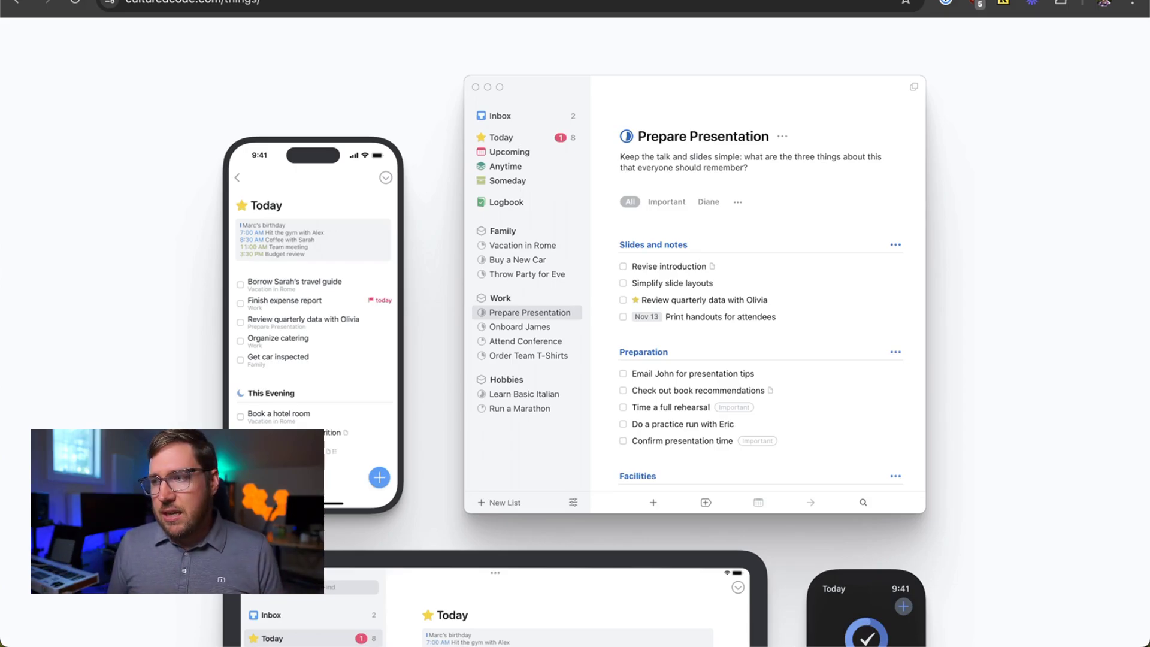
click(799, 2)
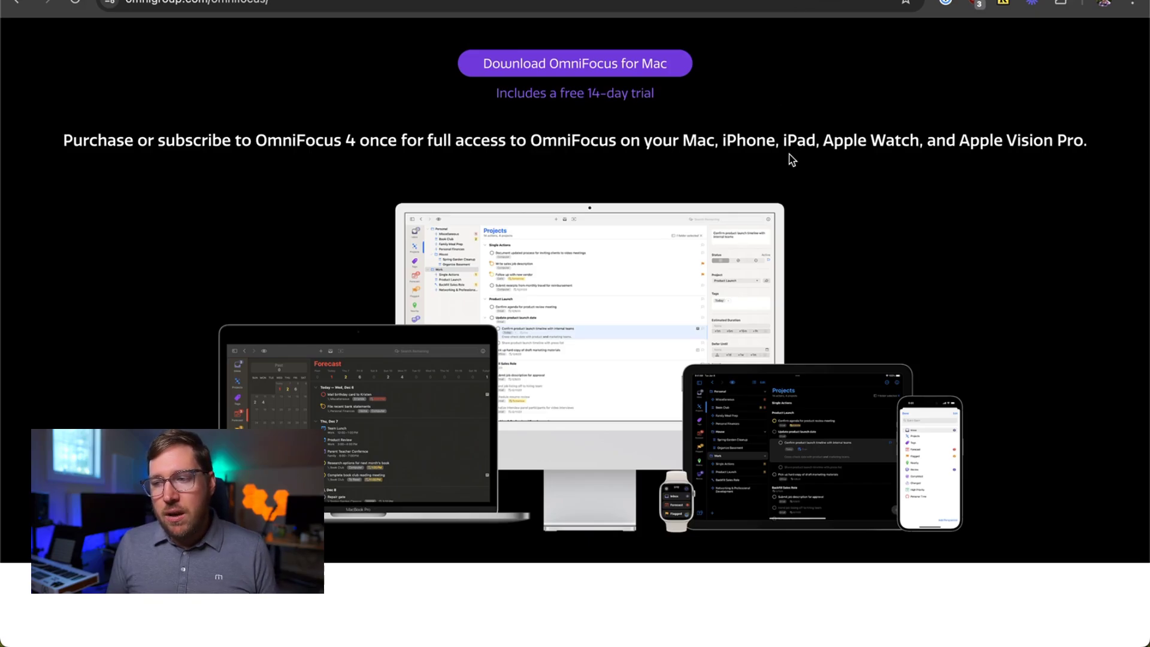
- Skim the OmniFocus page, then return to the Todoist Inbox with Ctrl+Tab
scroll(791, 159, down, 2)
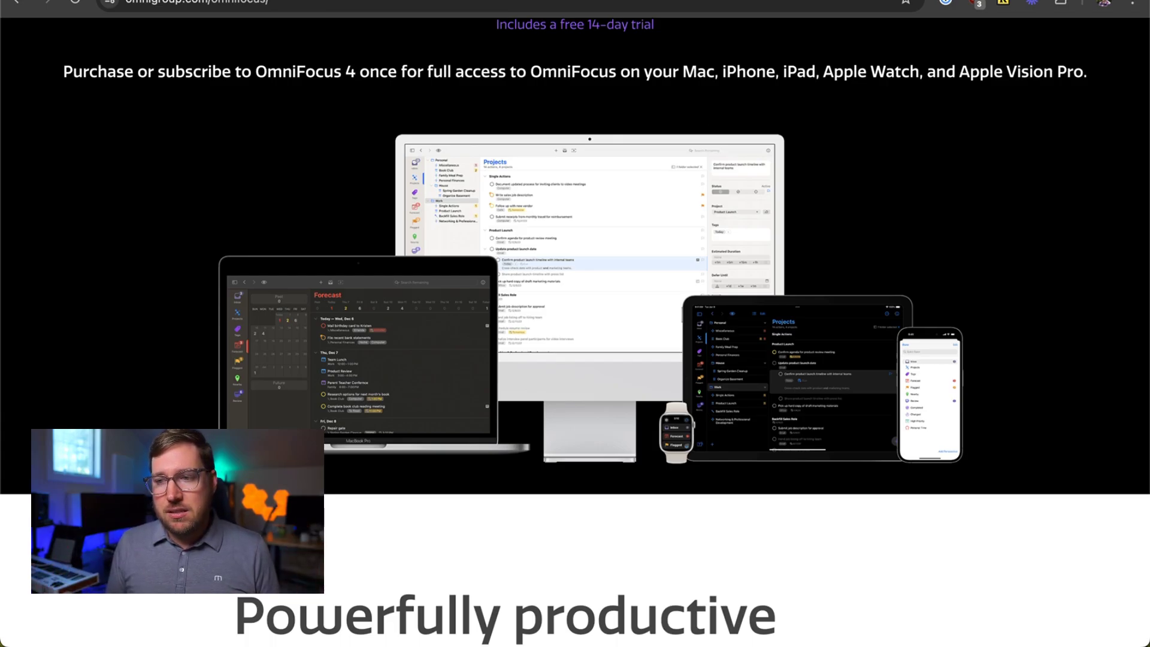
key(ctrl+Tab)
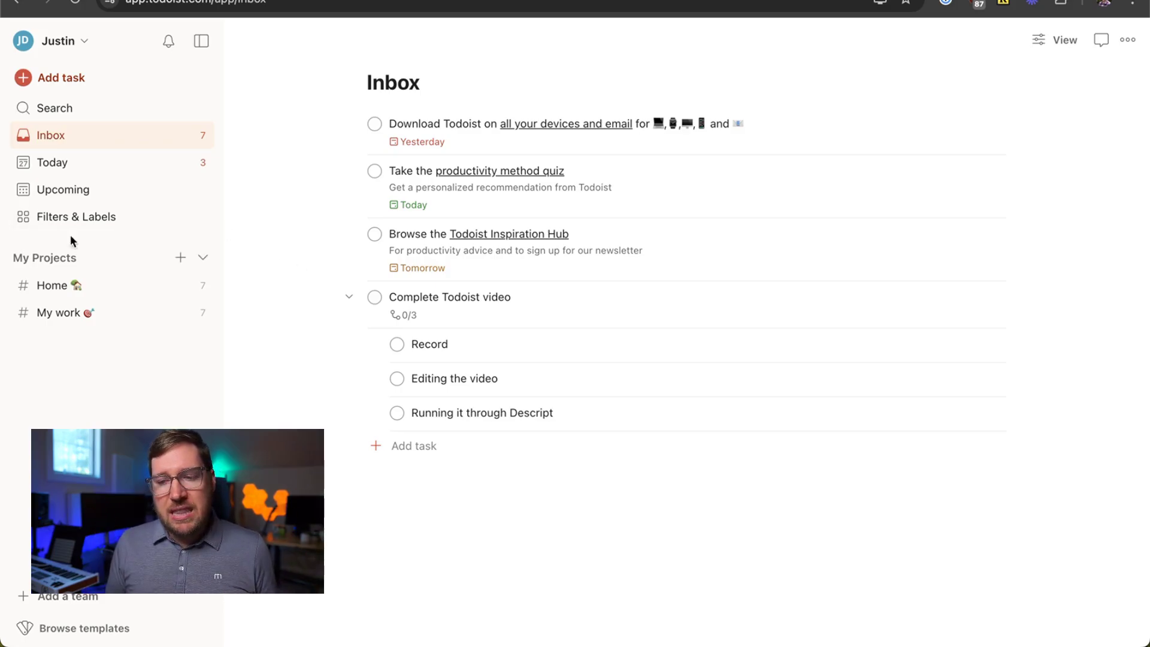
- Add a project named 'Create Todoist YouTube Video' and nest it under My work
click(97, 290)
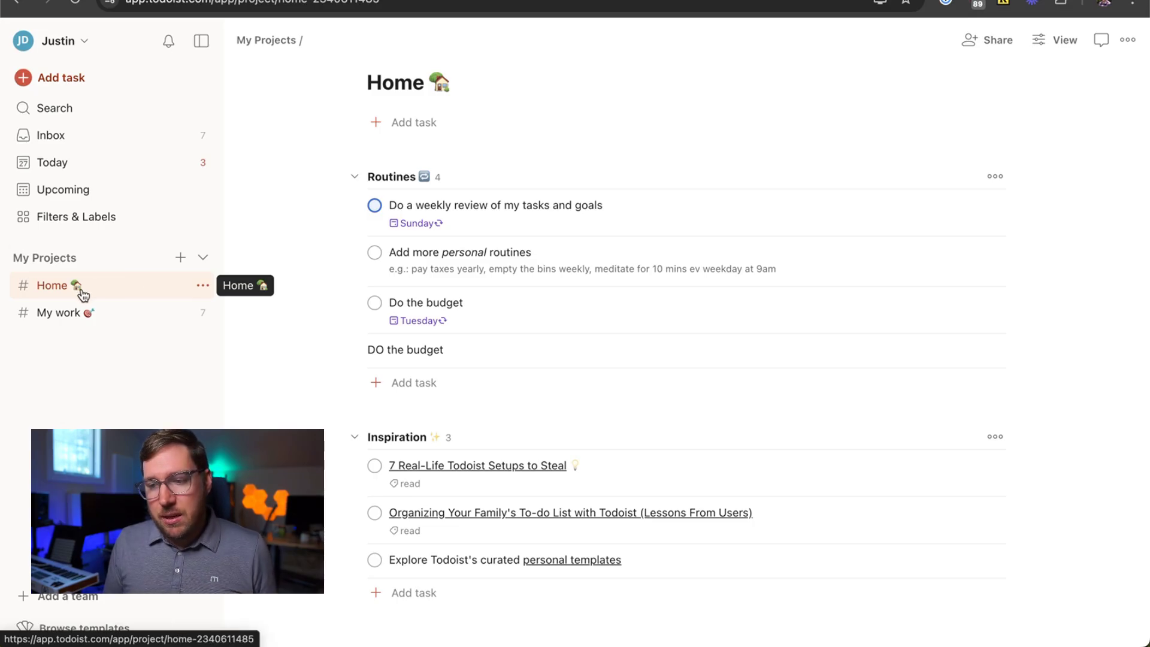
click(179, 258)
click(261, 298)
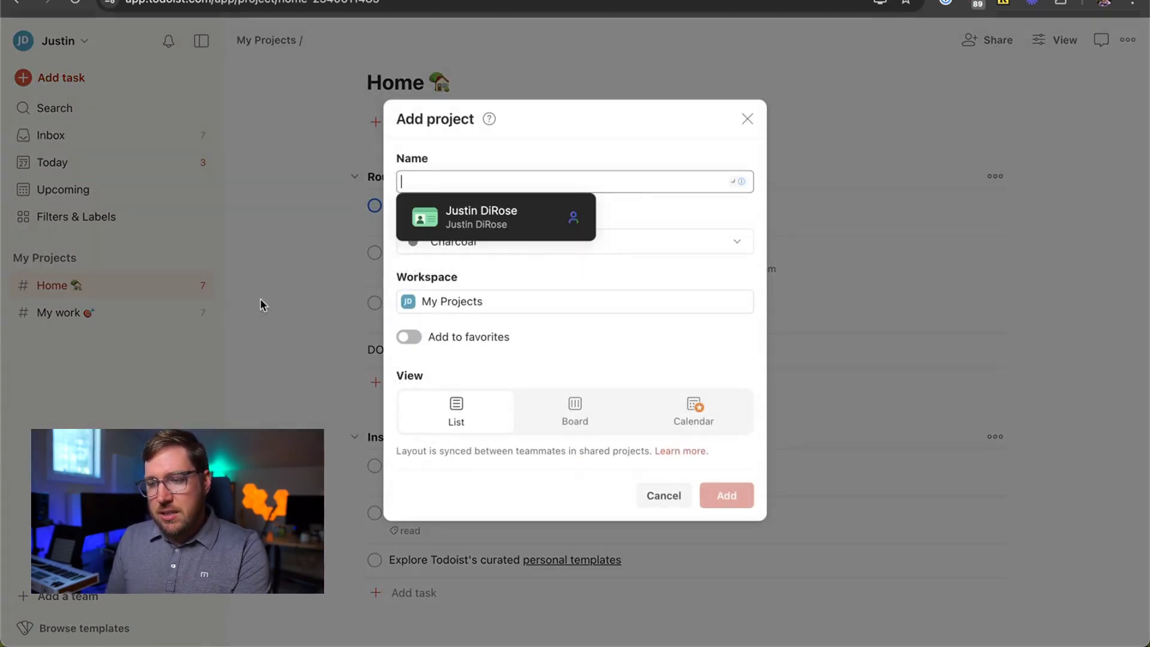
click(442, 178)
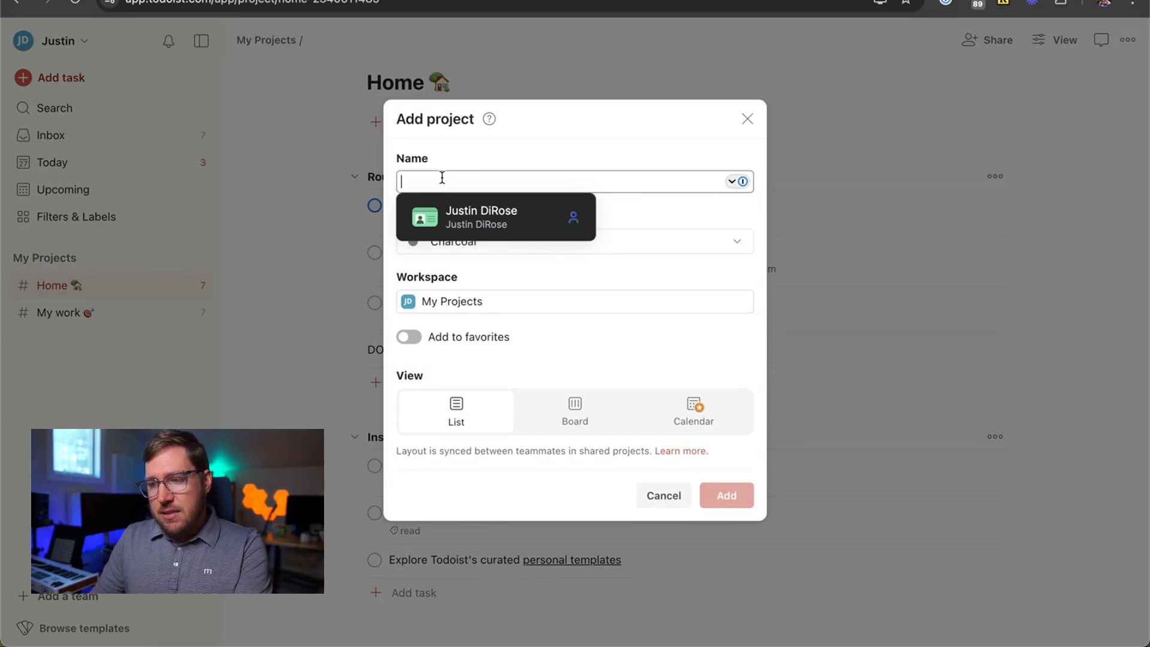
text(Create Todoist YouTube Video)
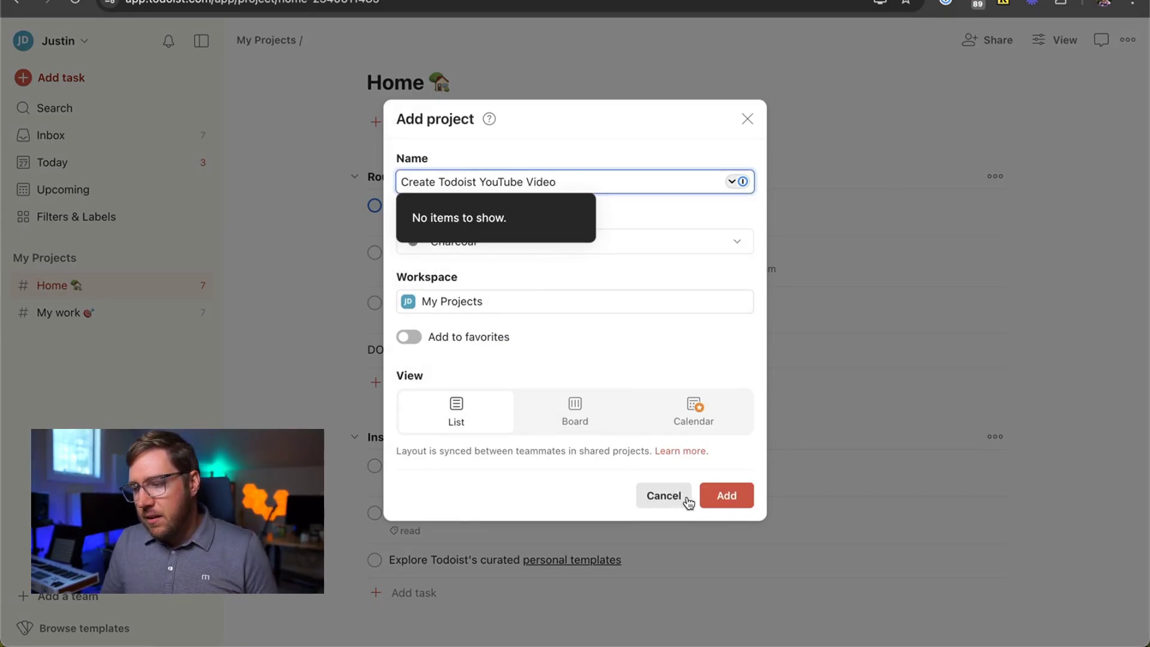
click(727, 496)
drag(45, 351, 111, 353)
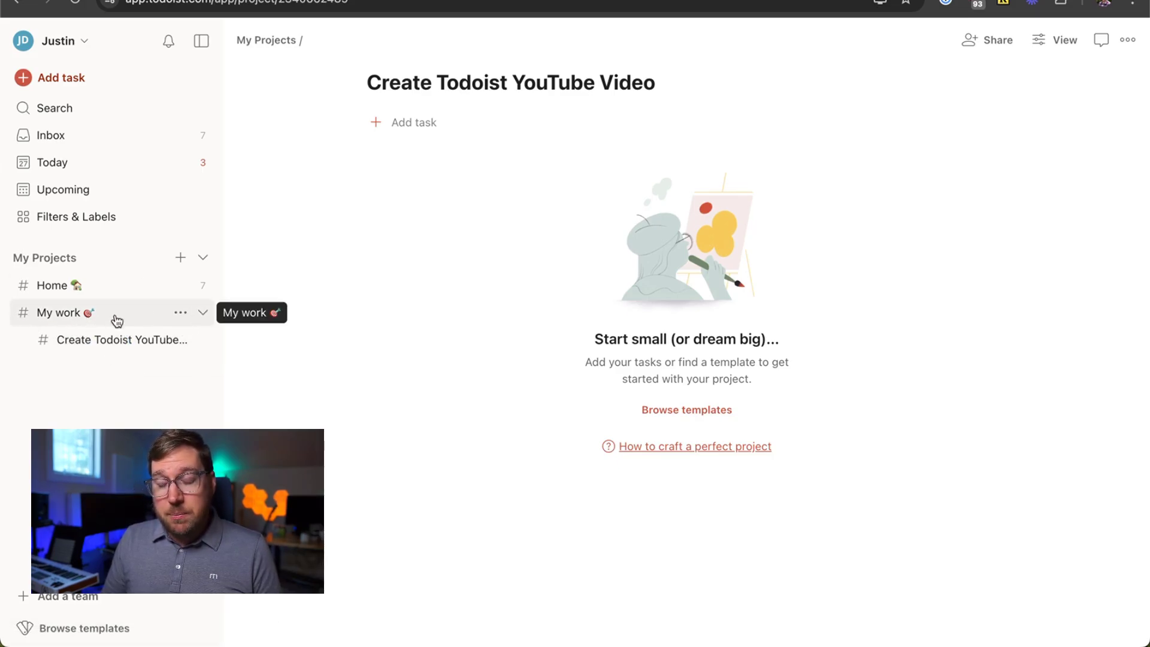
click(203, 313)
click(203, 313)
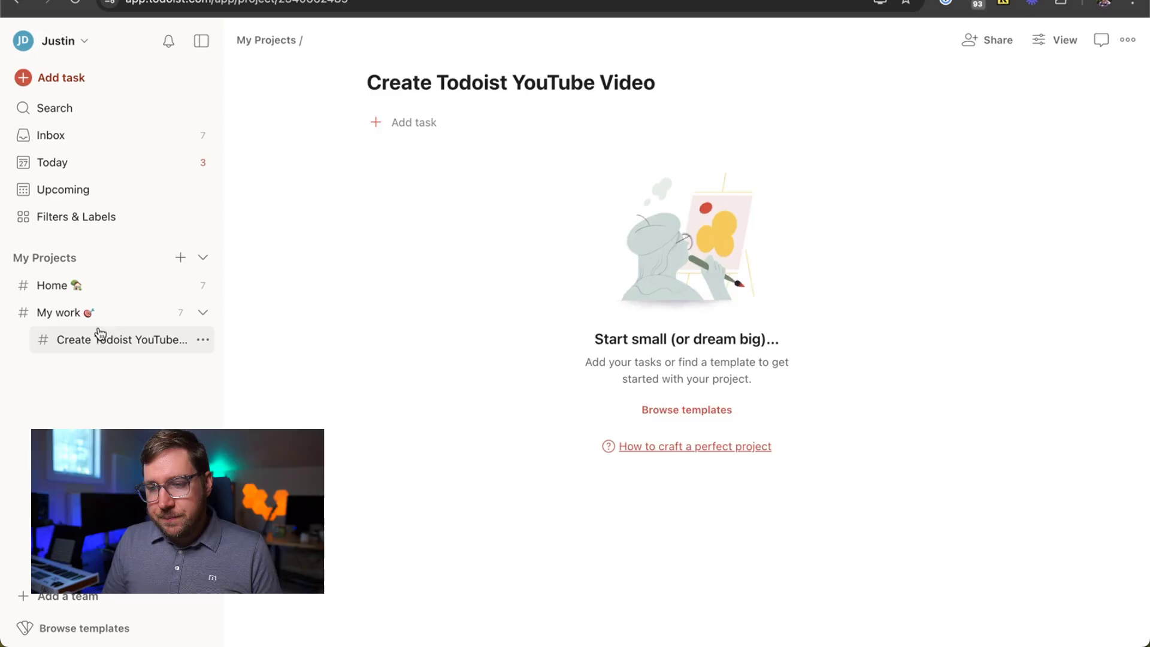
click(132, 315)
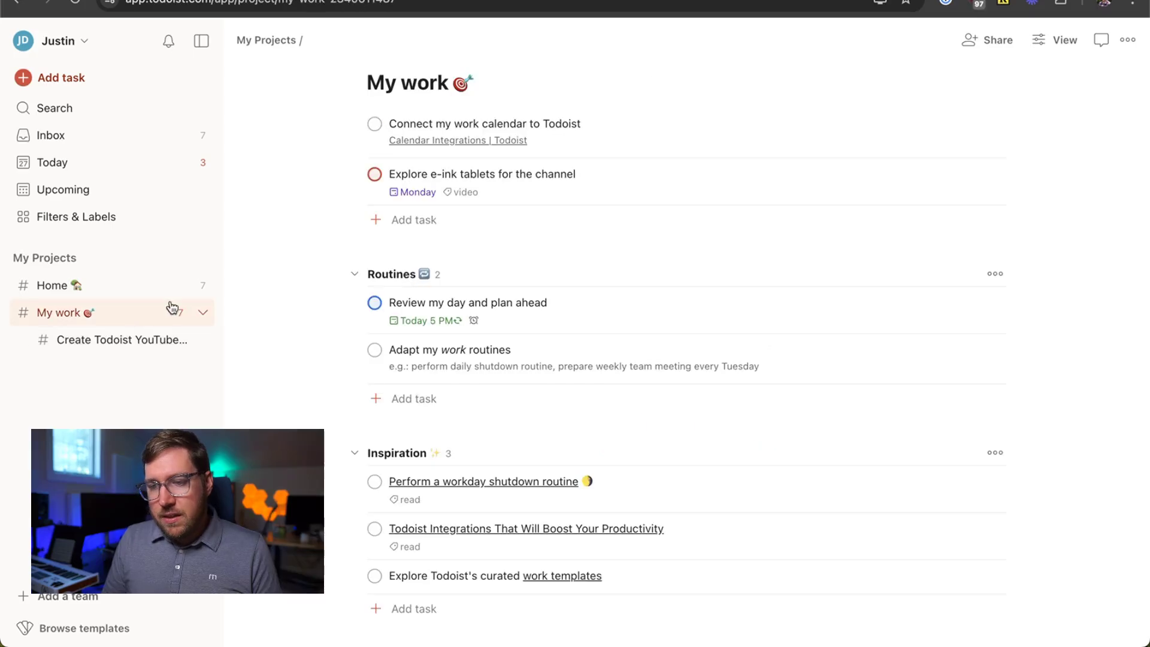
click(124, 350)
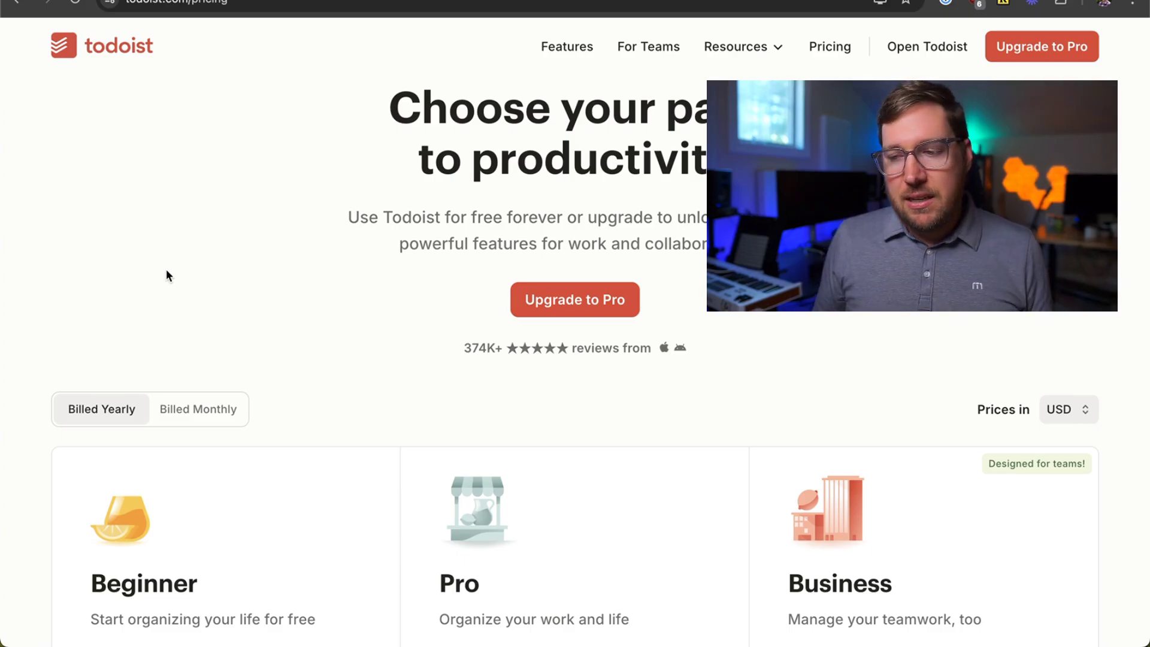
- Scroll the pricing page to see Pro at $4 per month yearly or $5 monthly
scroll(167, 274, down, 8)
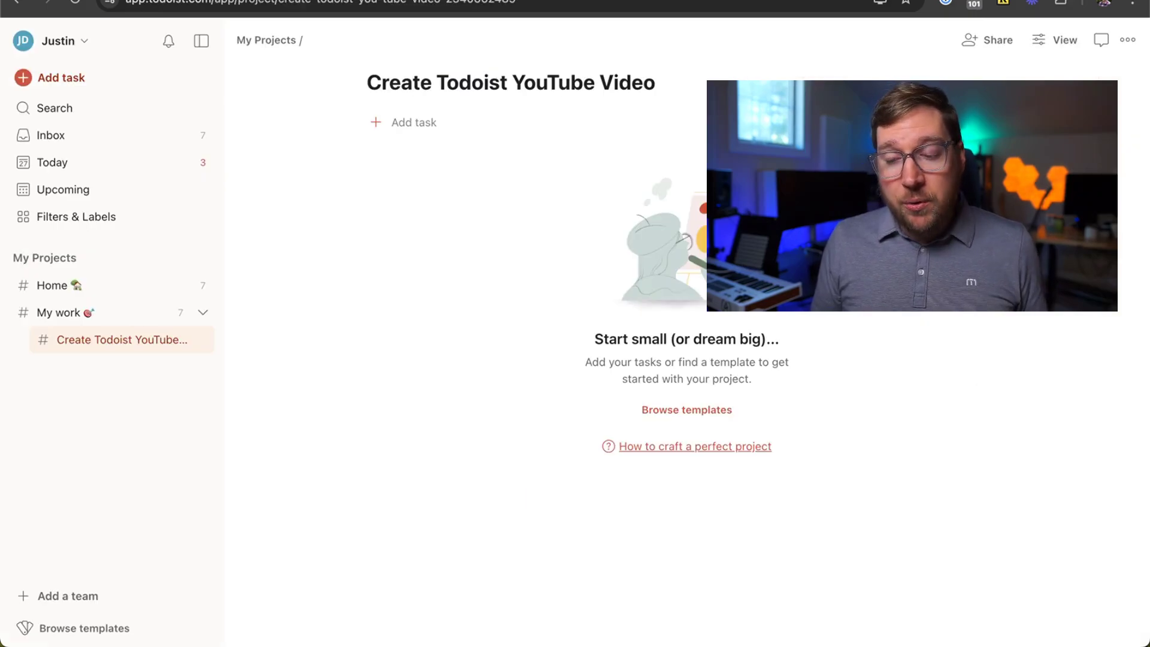
- In My work, view the 'Explore e-ink tablets for the channel' task details and close them
click(97, 288)
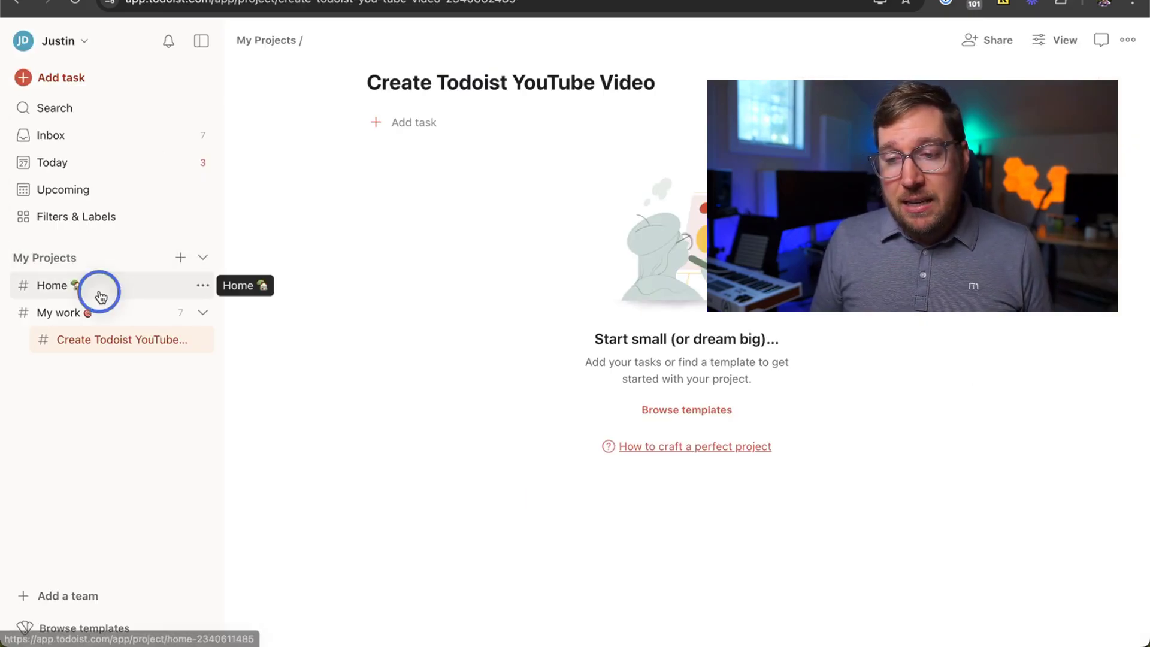
click(105, 316)
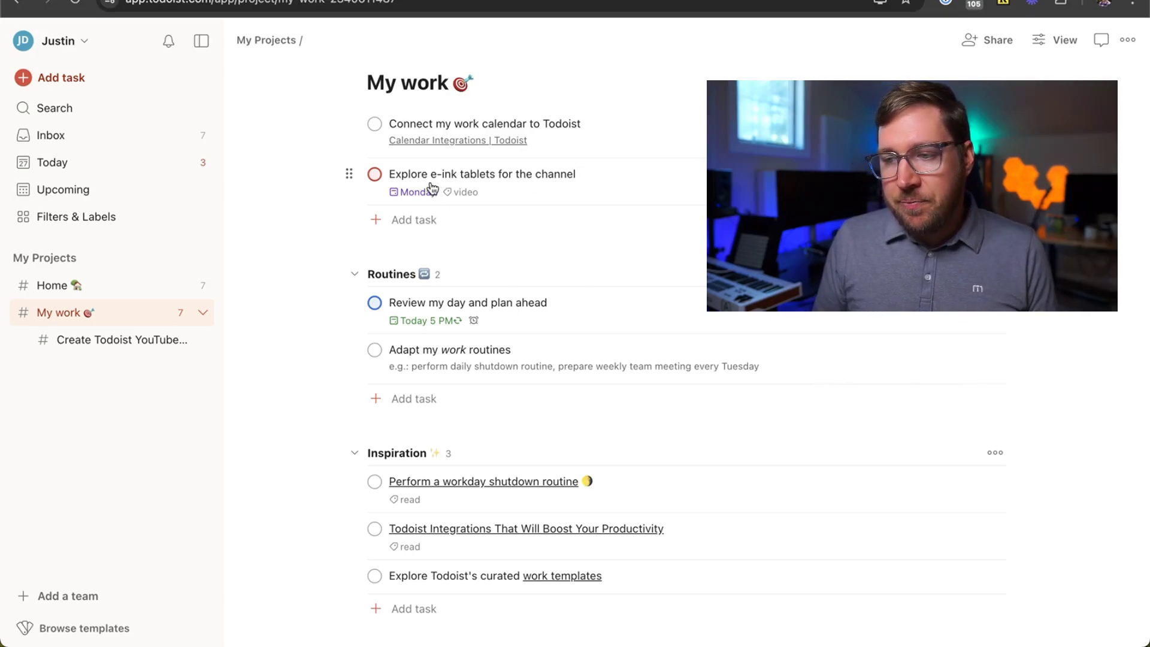
click(563, 174)
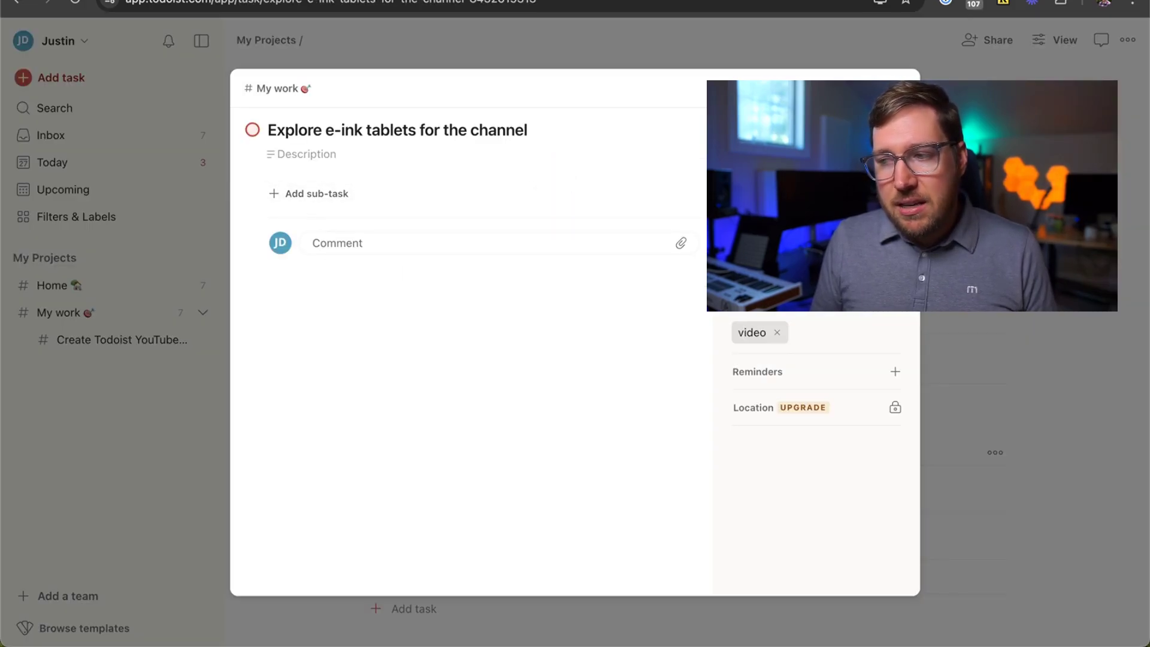
click(901, 88)
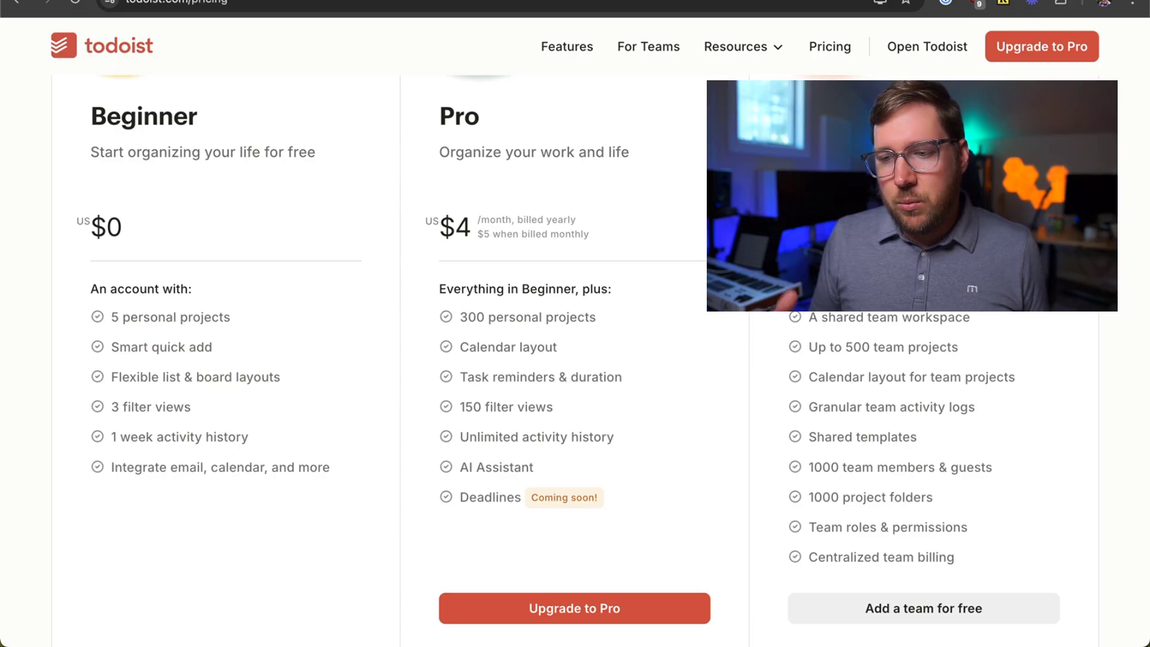
- Read the Beginner, Pro and Business plan feature tooltips on the pricing page
scroll(252, 282, down, 3)
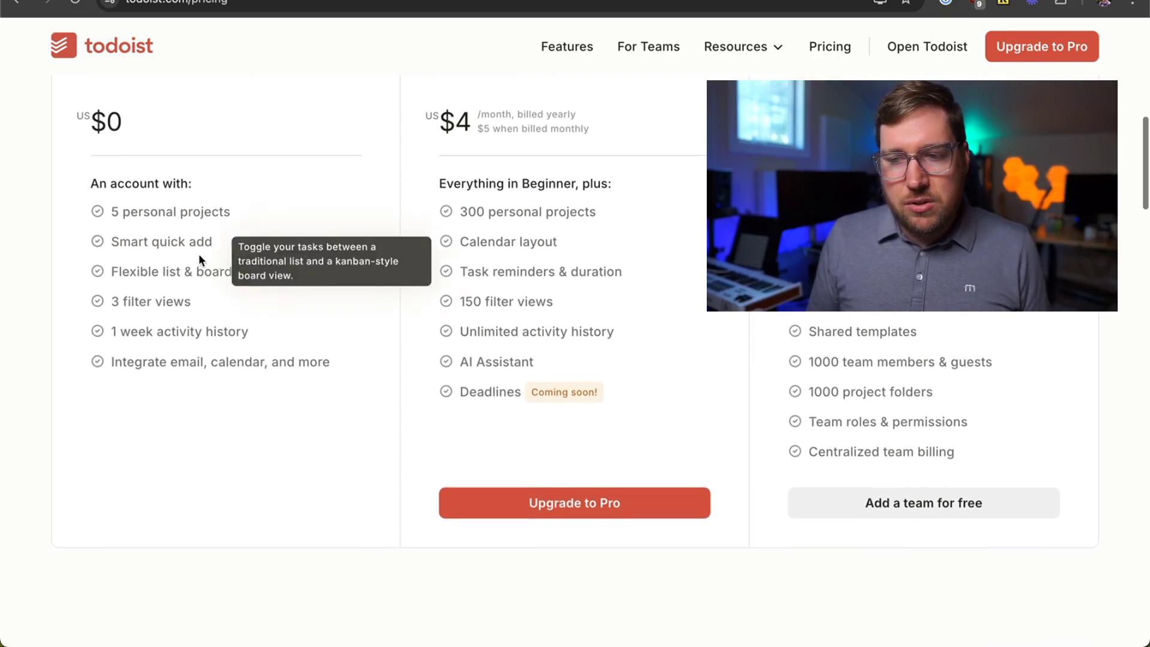
mouse_move(132, 270)
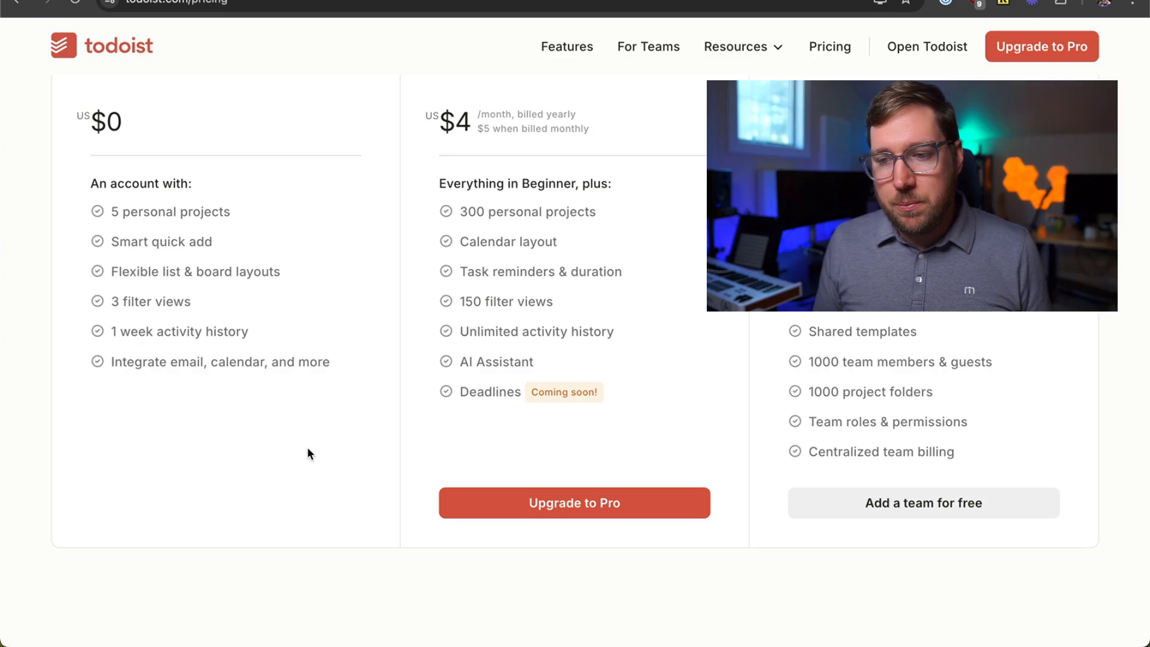
mouse_move(132, 301)
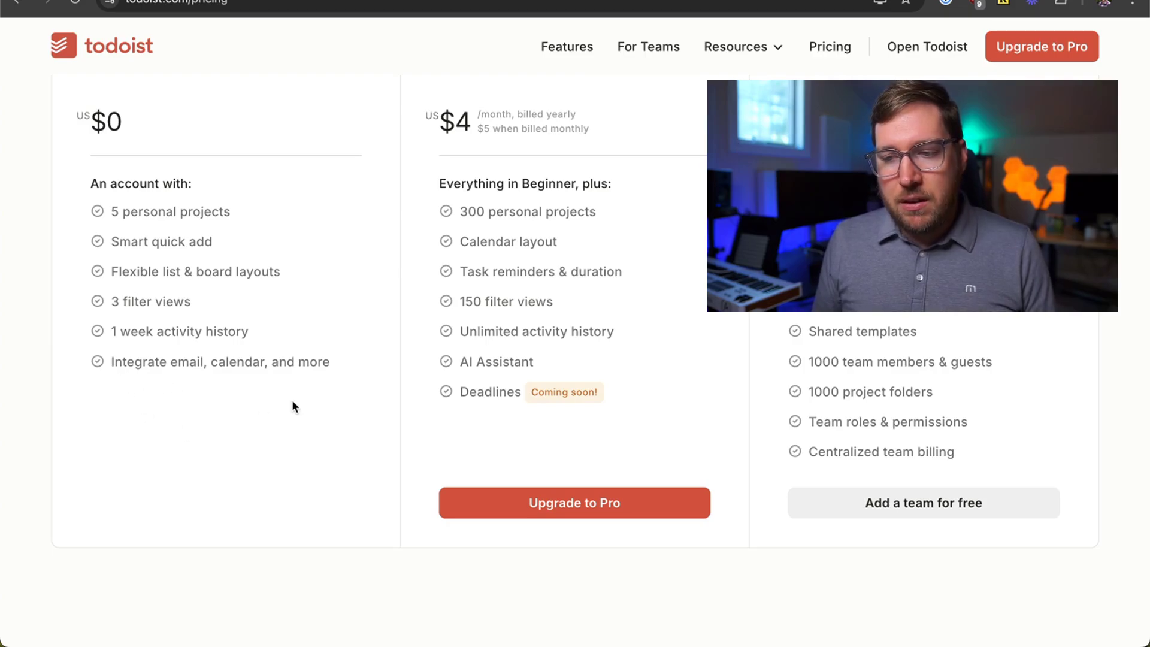
scroll(294, 400, up, 6)
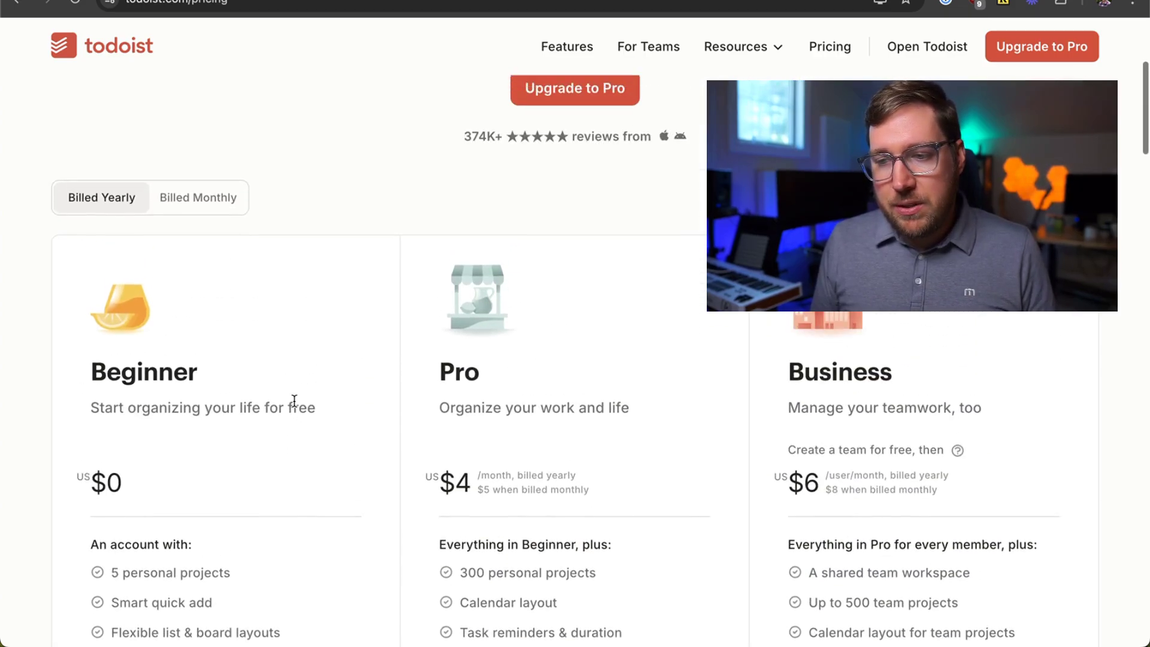
scroll(293, 400, up, 3)
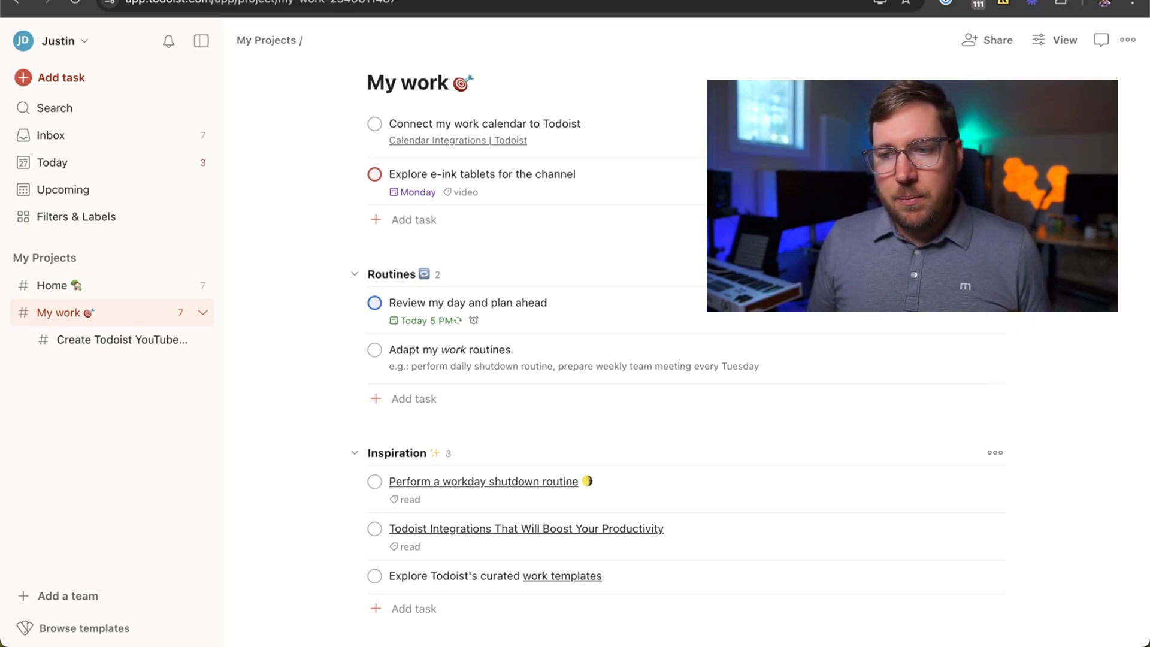
- In the Inbox, enter 'Record next video on the Supernote Nomad' and indent 'Get a Supernote Nomad' beneath it
click(60, 136)
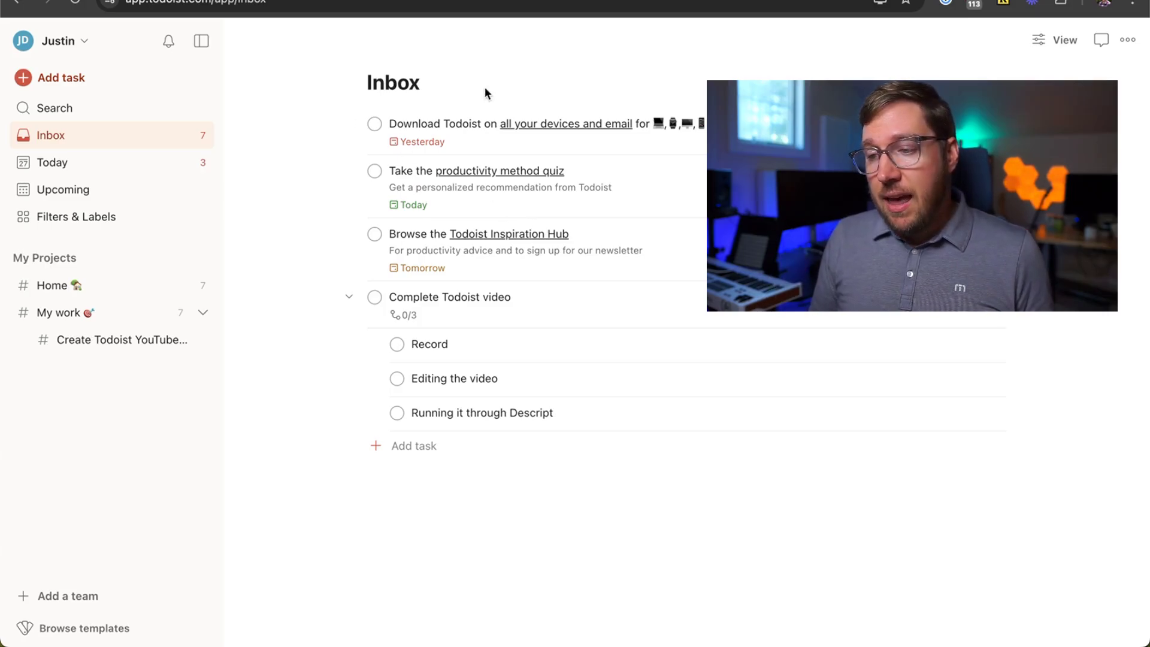
click(421, 454)
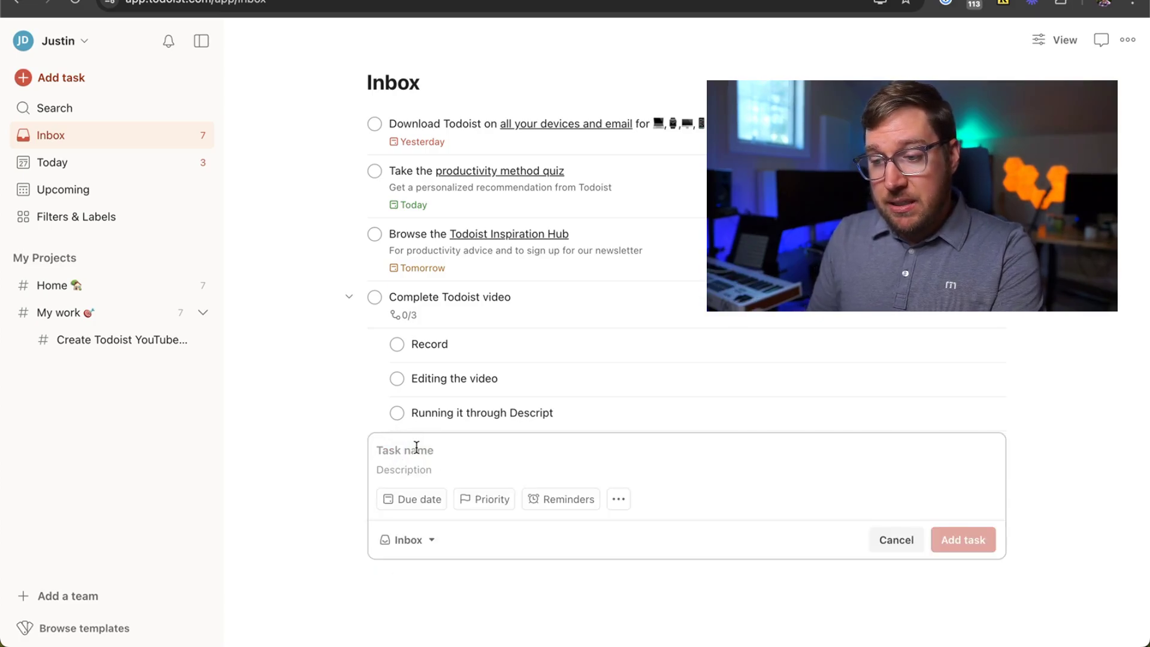
text(Re)
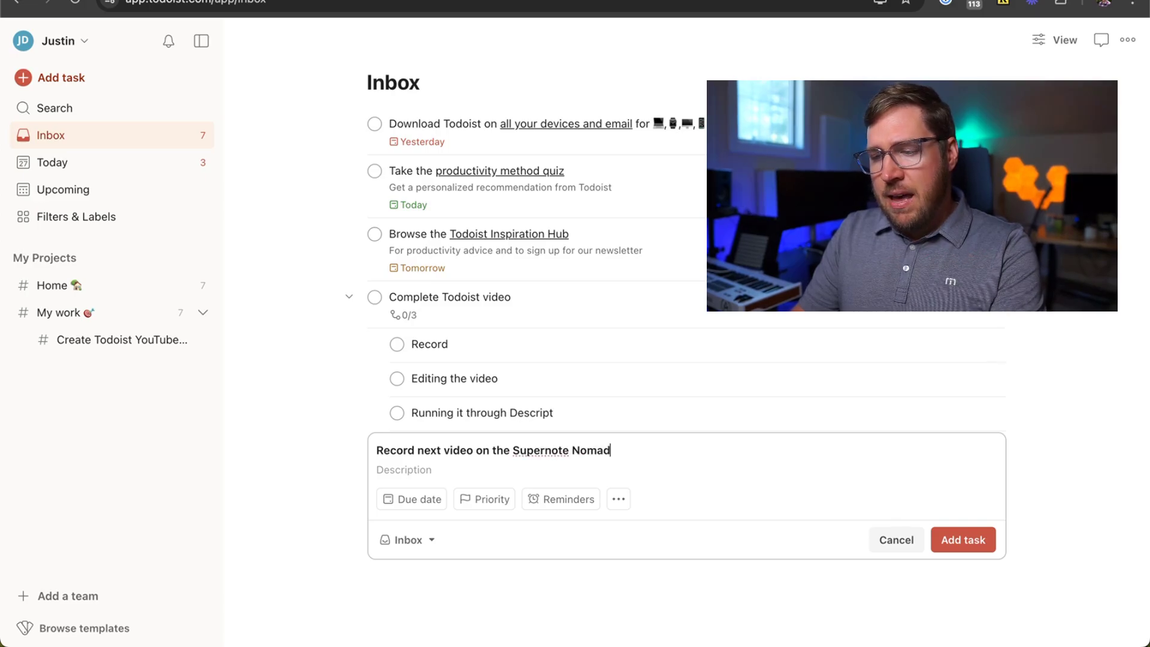
key(Return)
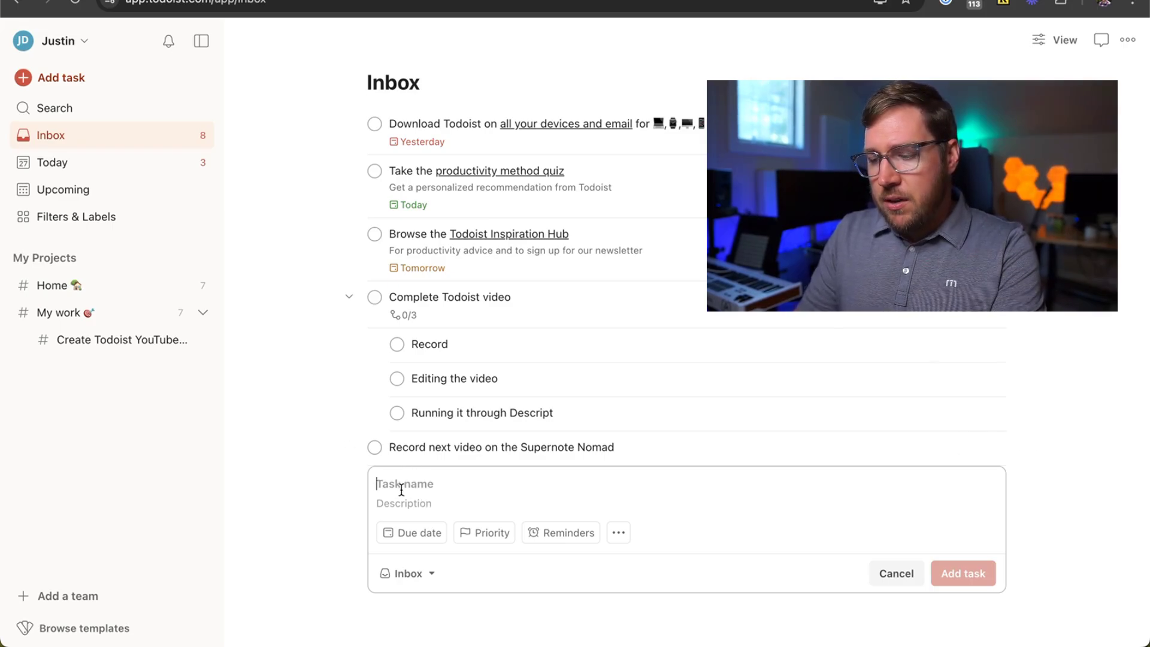
text(Get a Su)
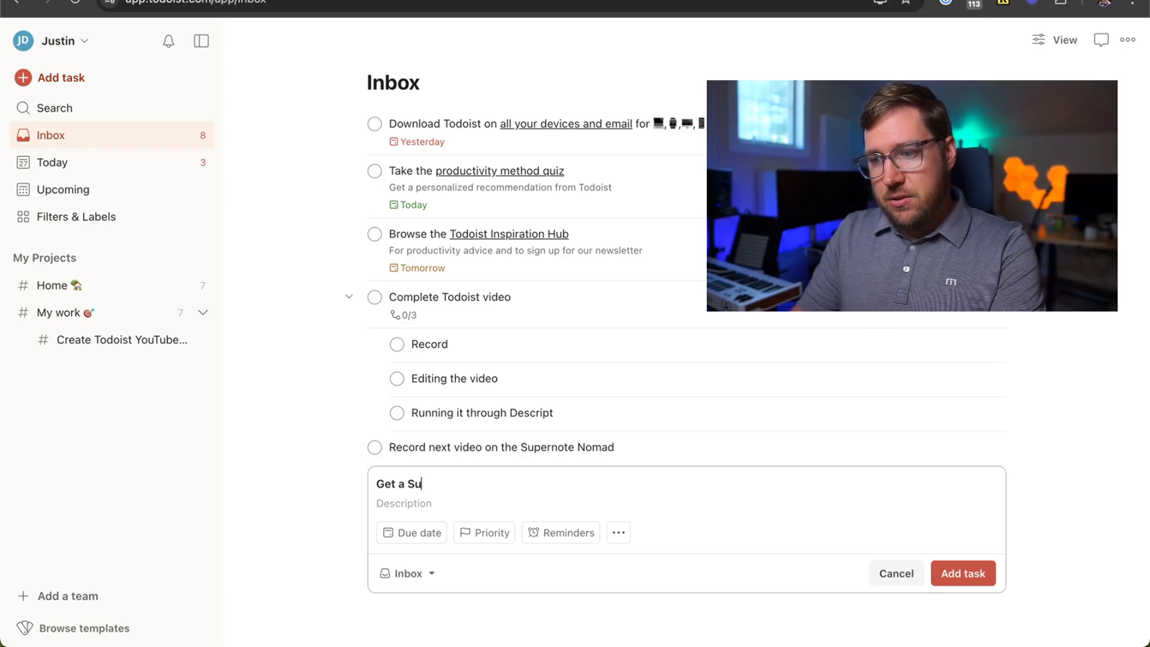
text(pernote Nomad)
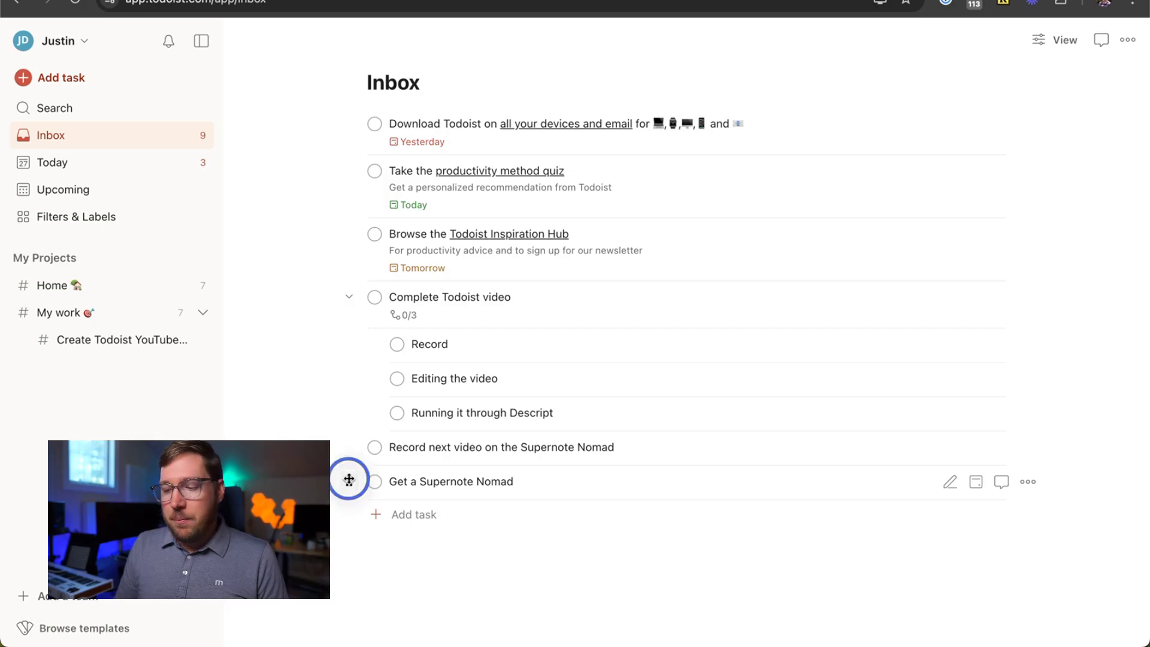
drag(349, 479, 403, 489)
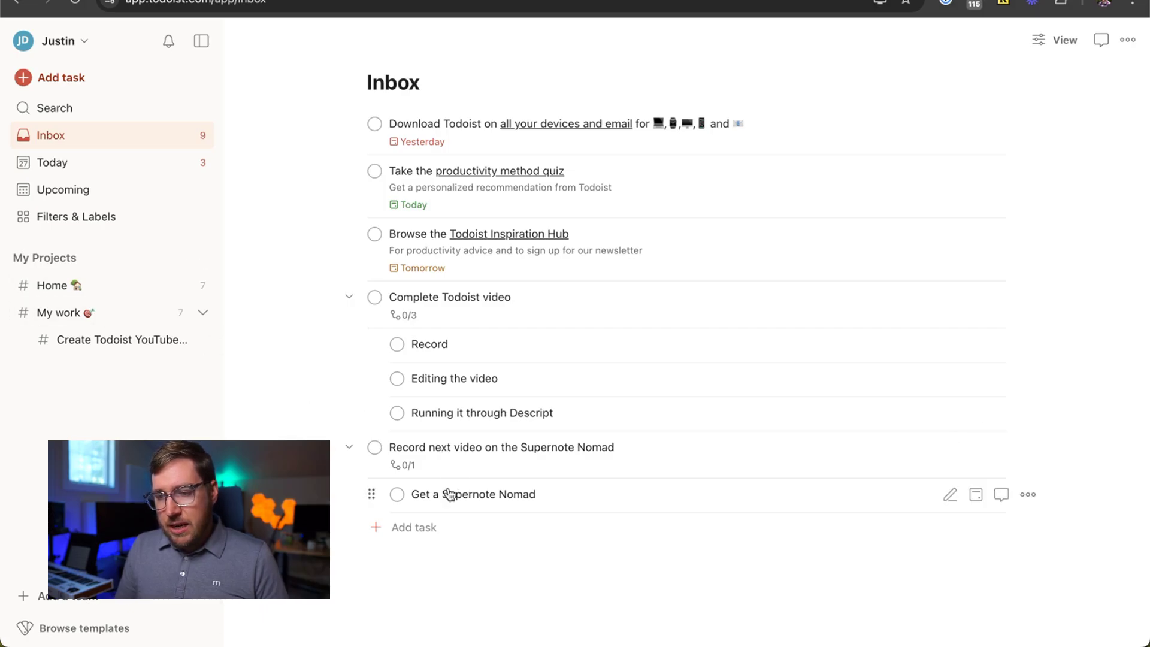
- Open the Record next video task and look at its due date choices without setting one
click(595, 460)
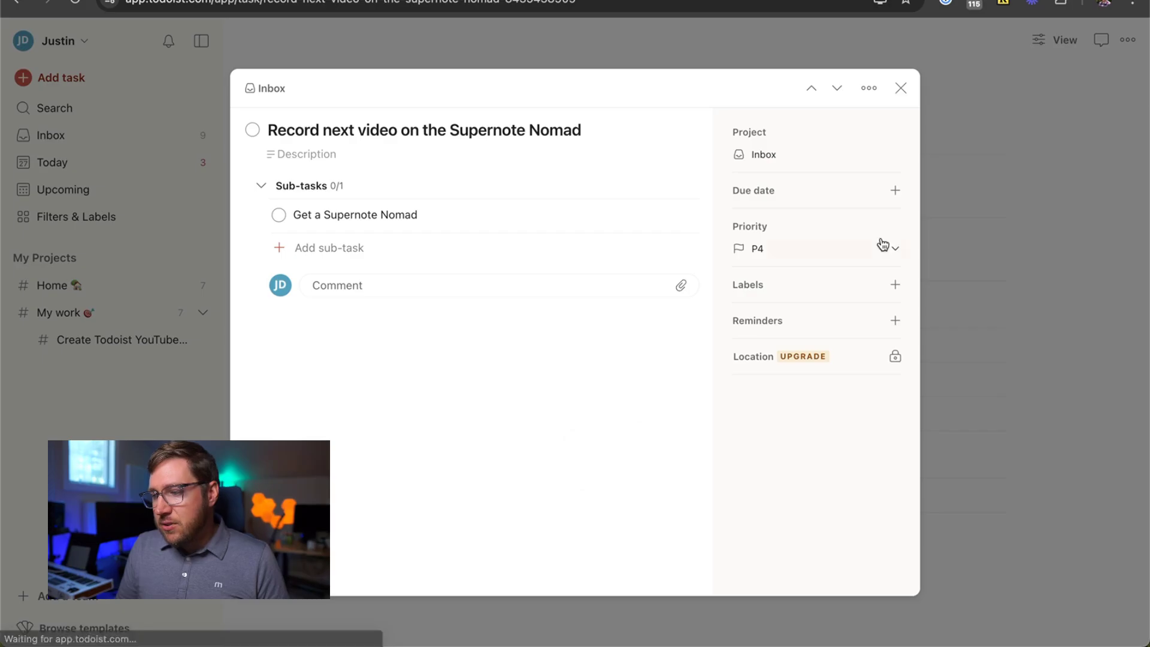
click(773, 196)
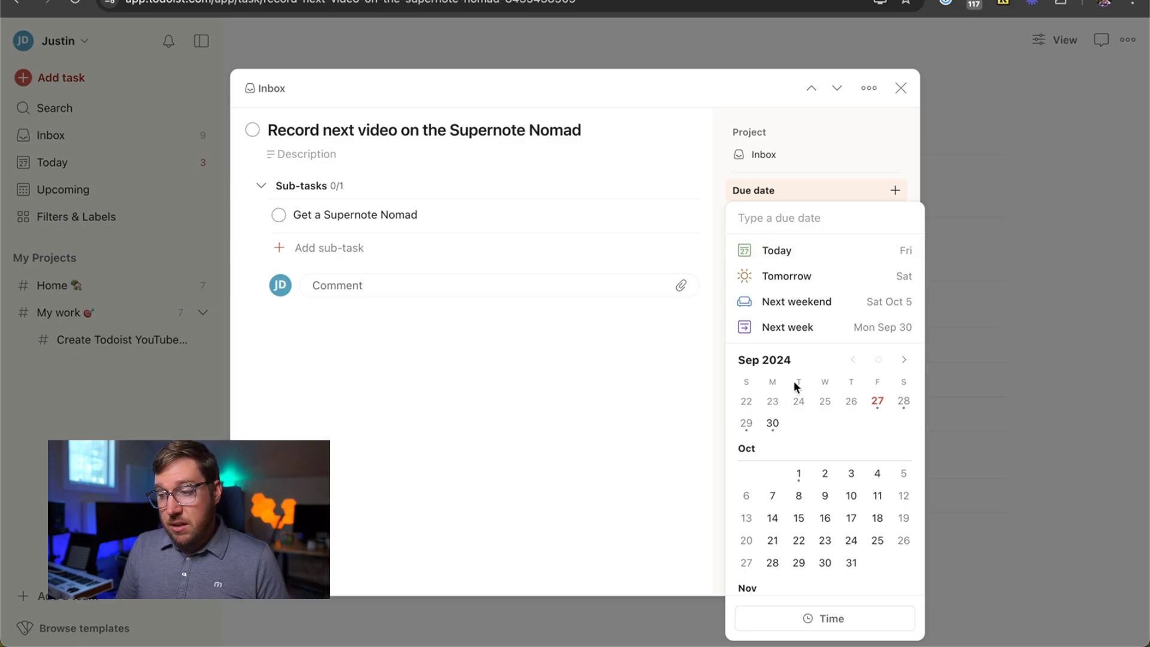
click(901, 88)
key(Escape)
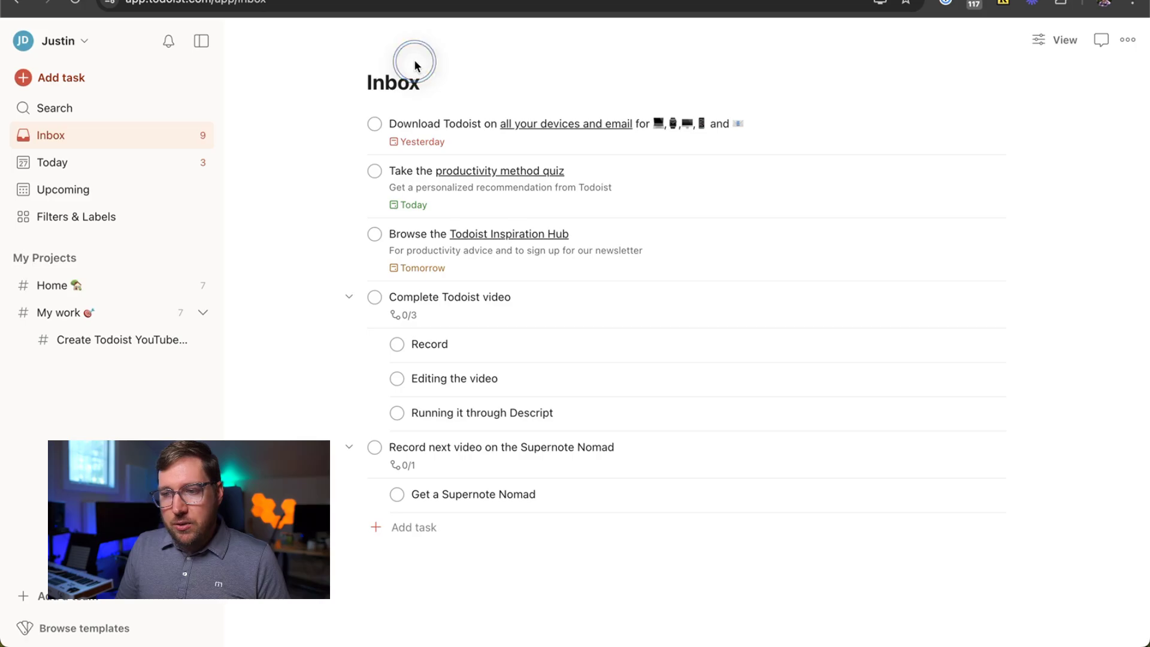
- Switch to the Today view and look at its grouping options without changing anything
click(69, 172)
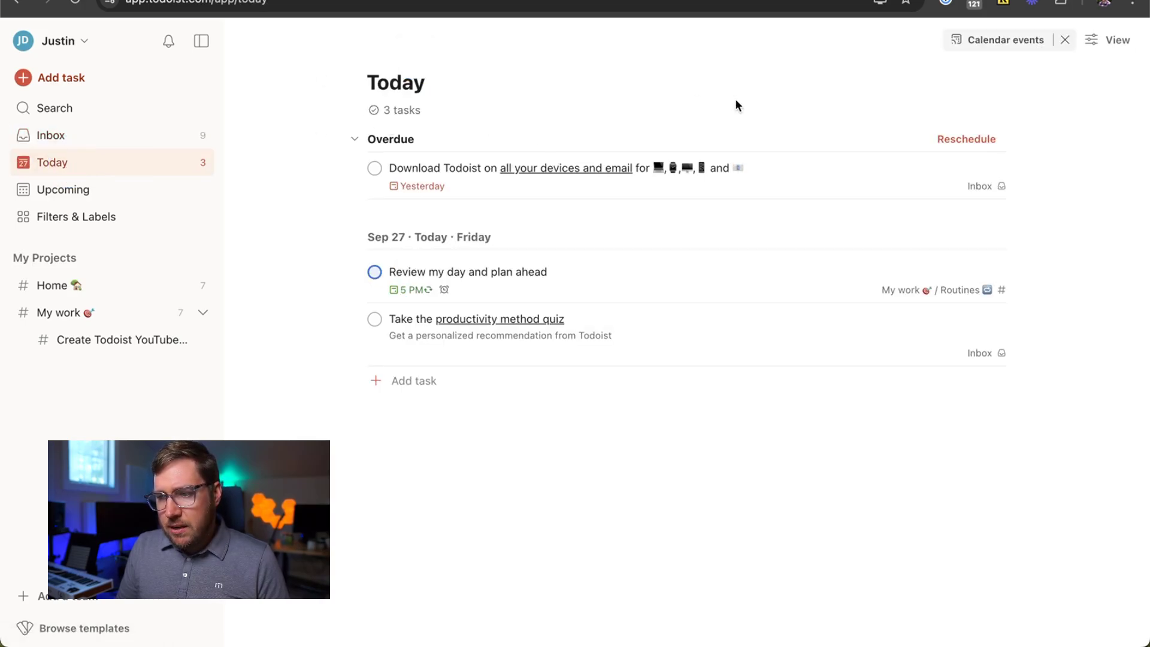
click(1106, 41)
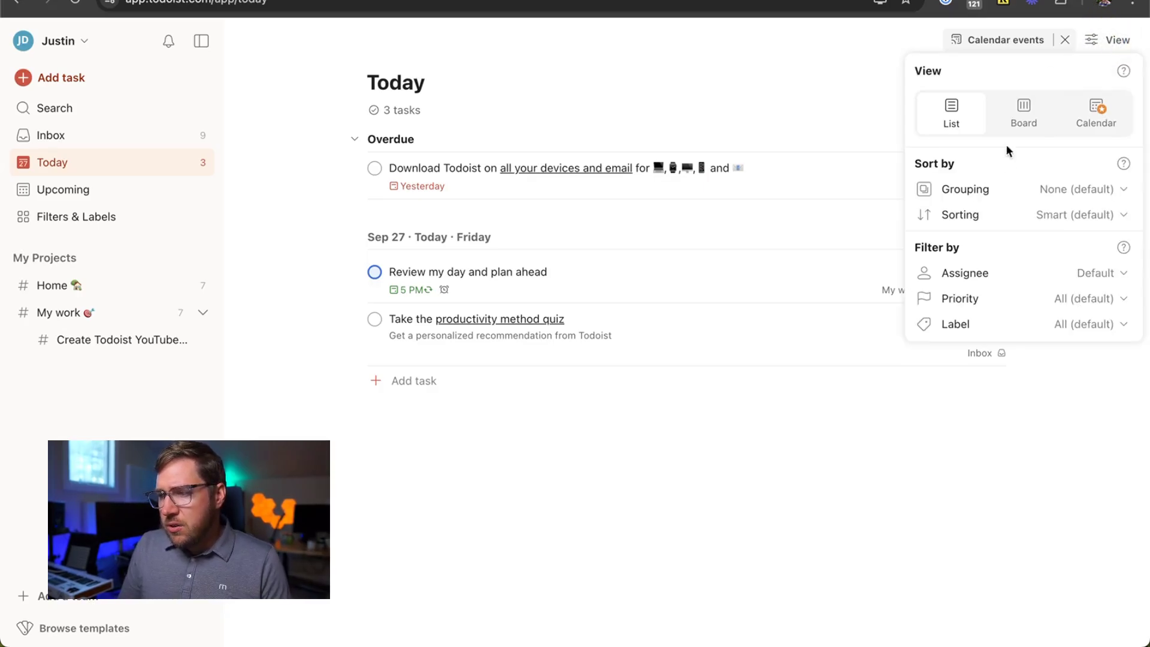
click(1008, 187)
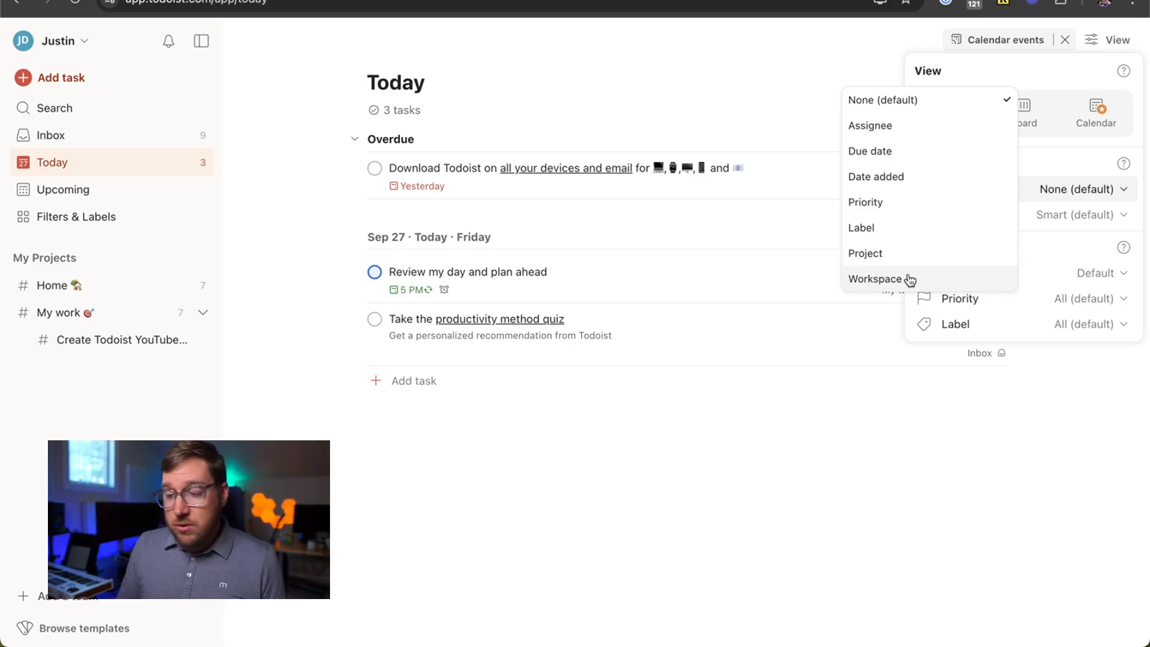
click(854, 560)
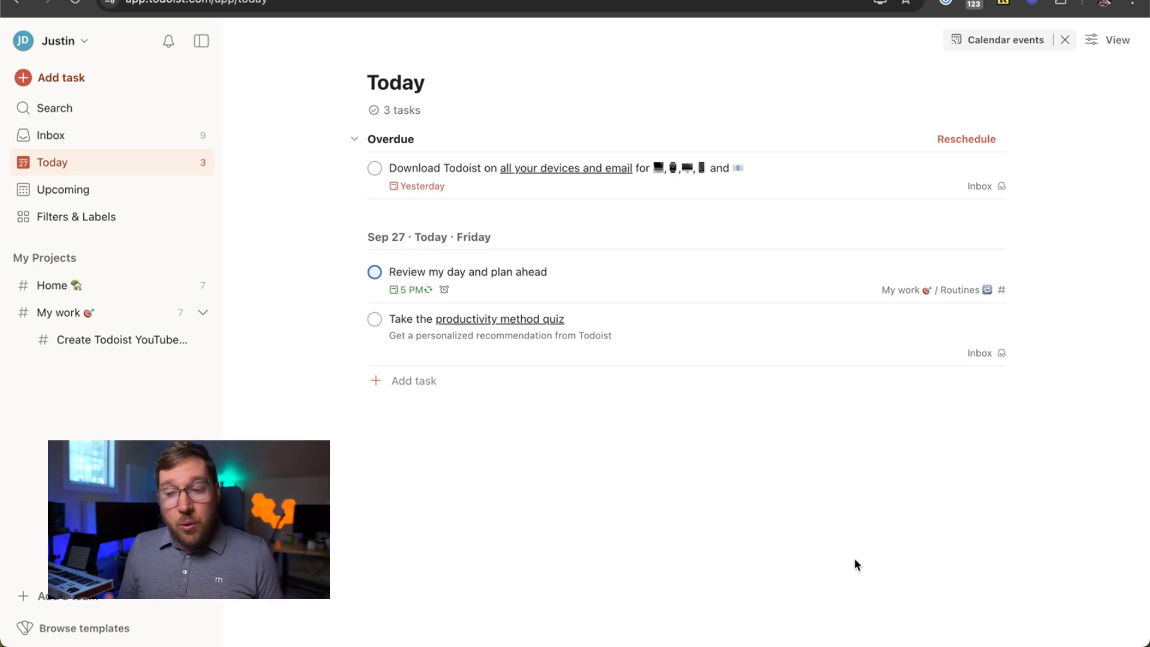
click(133, 138)
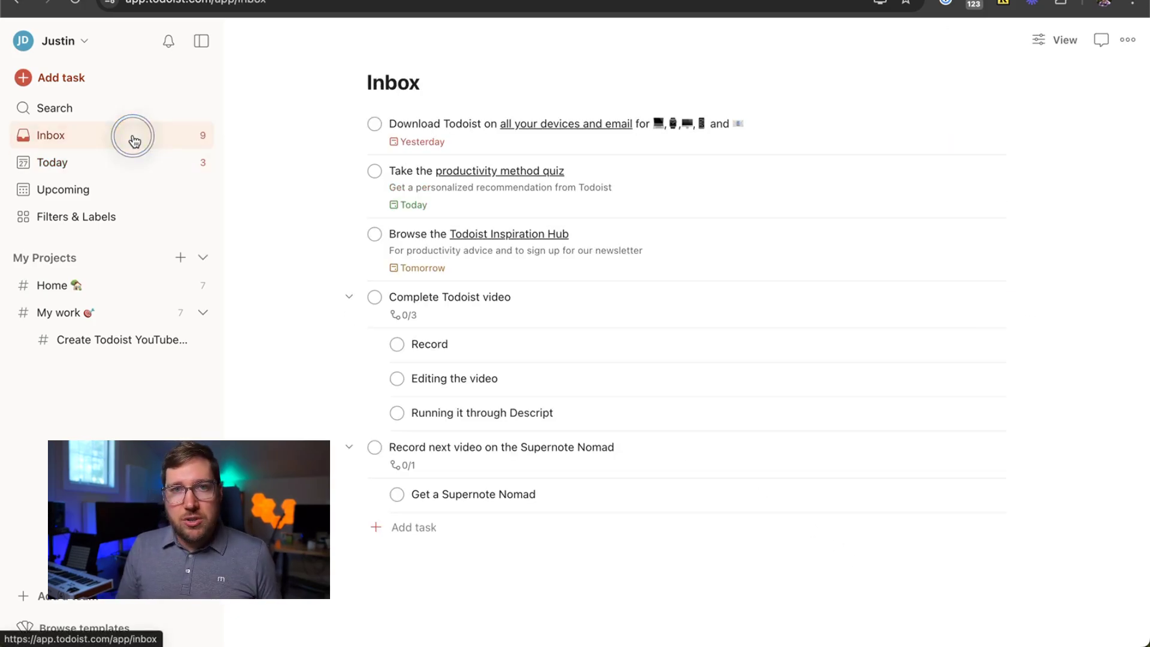
click(426, 527)
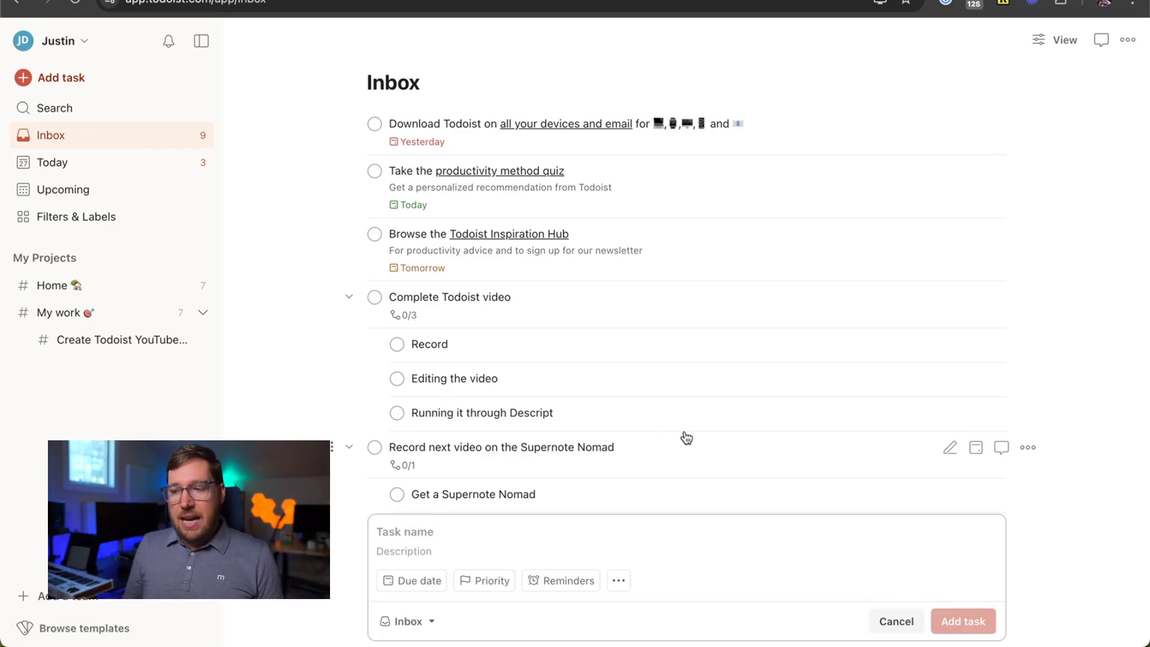
scroll(687, 437, down, 3)
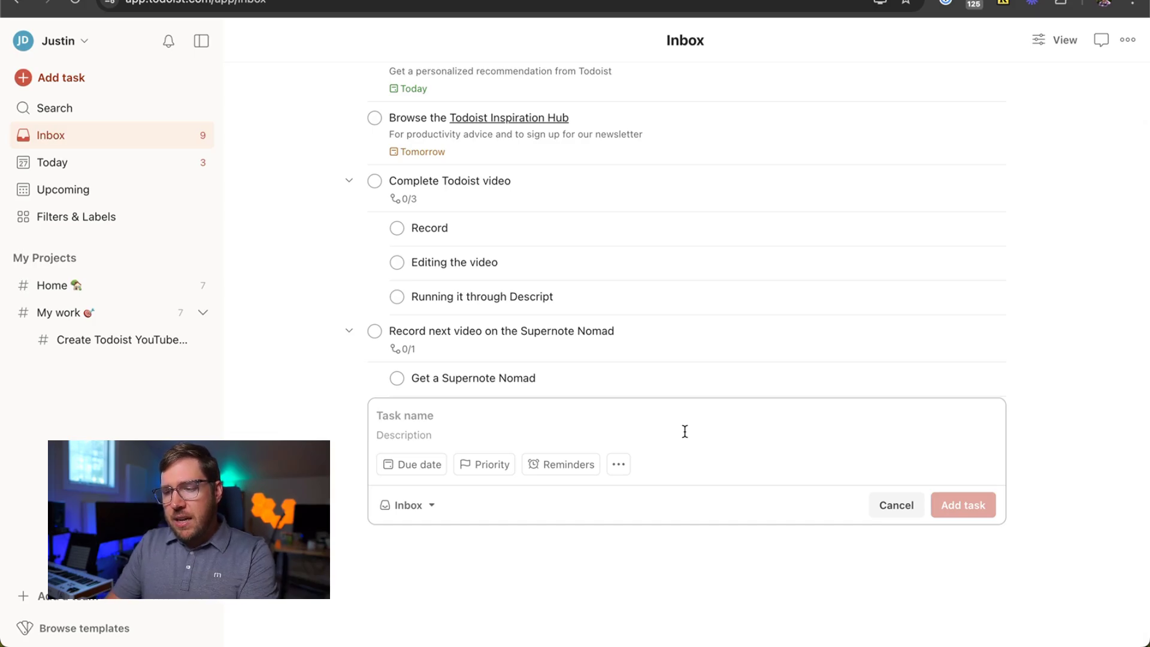
text(Mow the lawn)
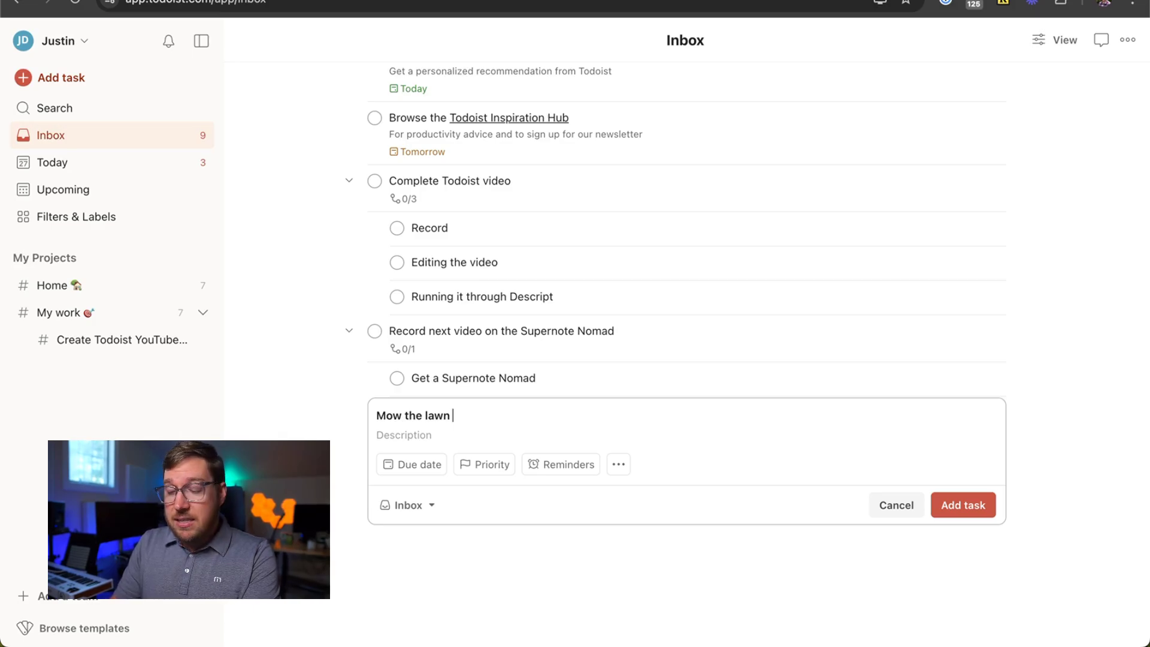
text(satur)
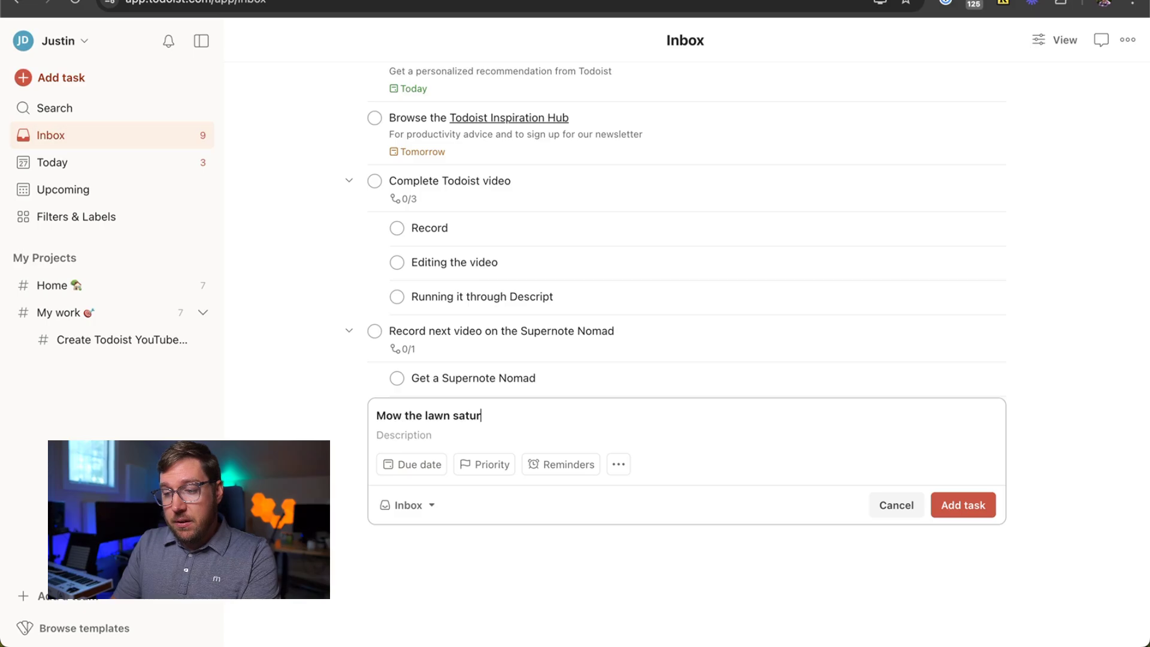
text(day p)
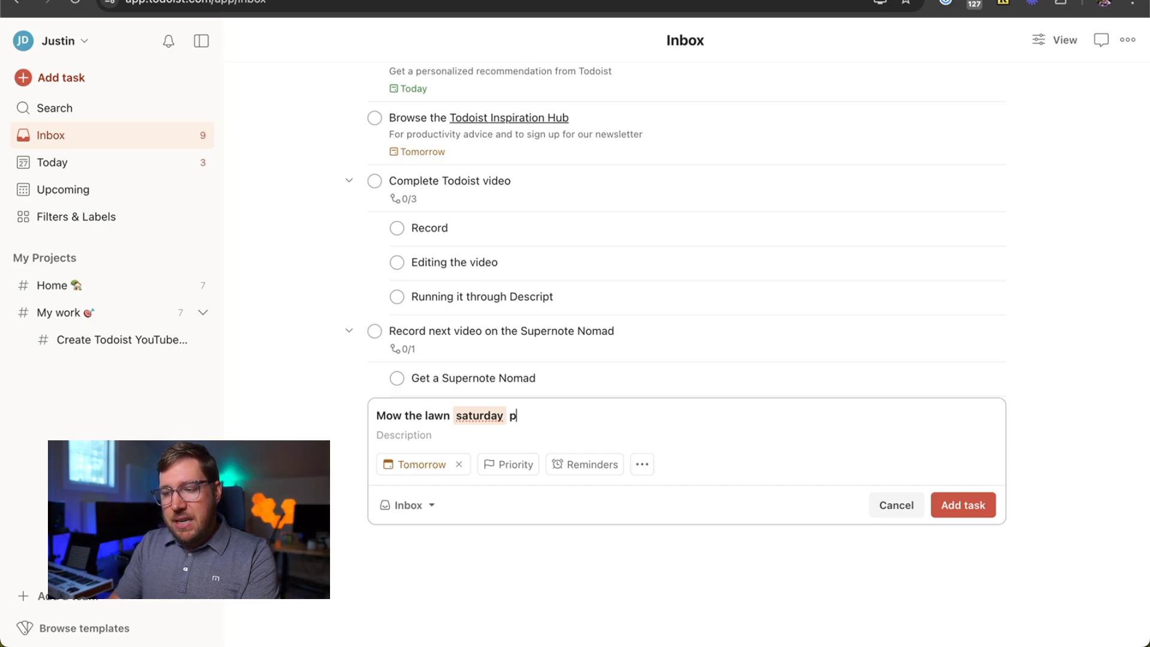
text(2)
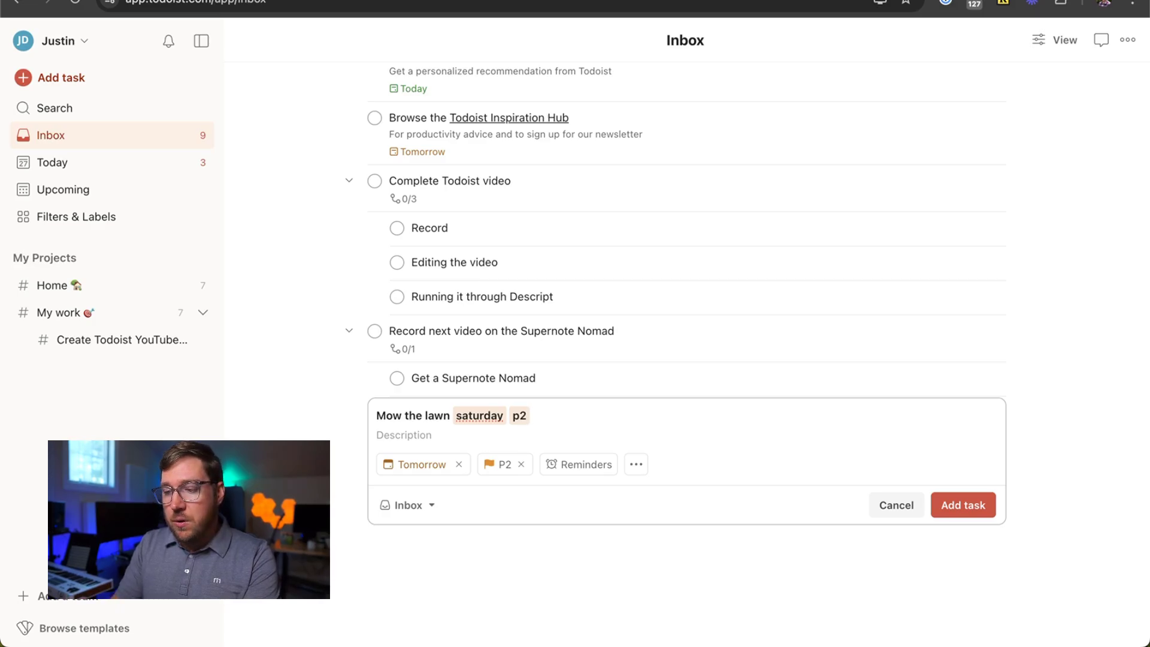
text( @)
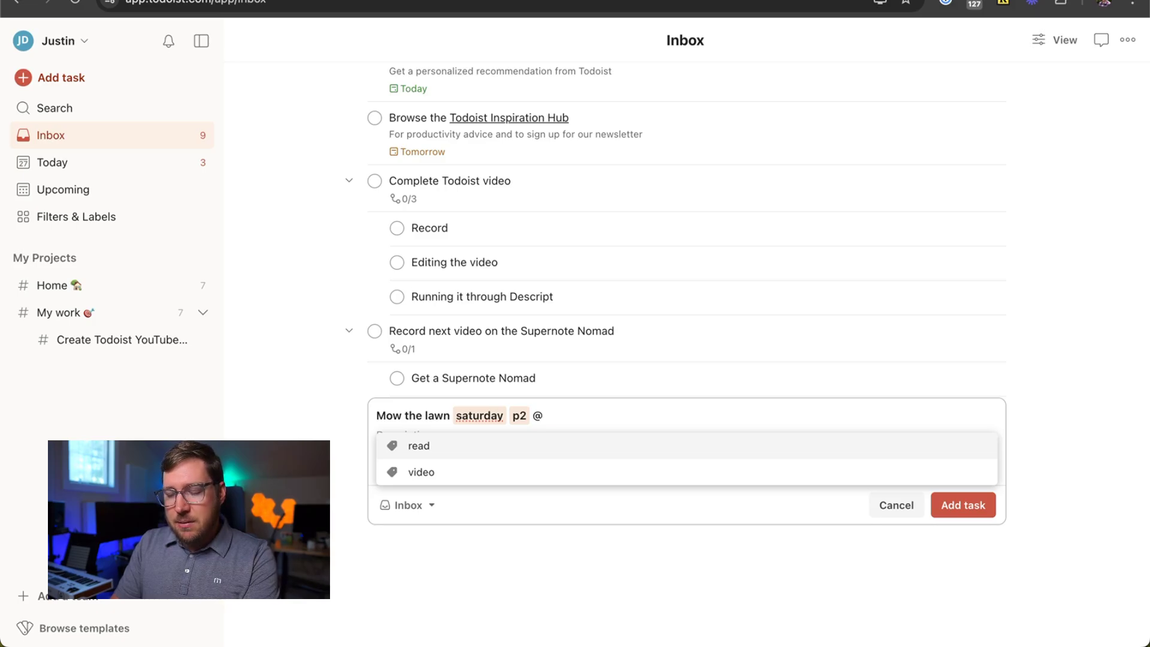
text(hom)
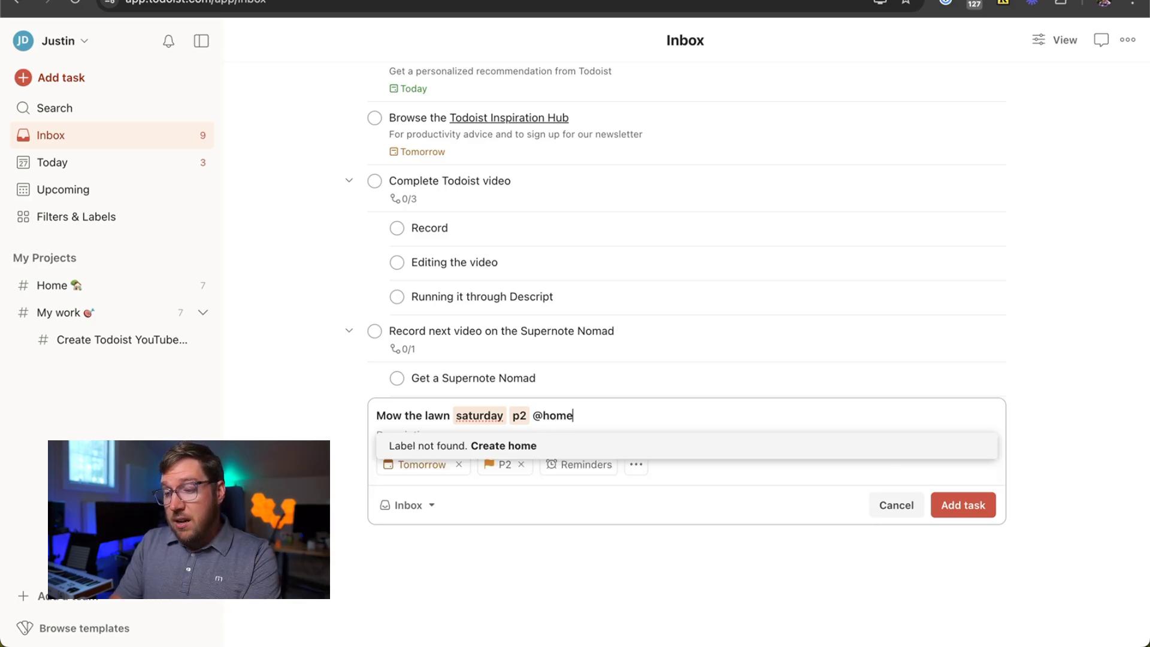
text(e )
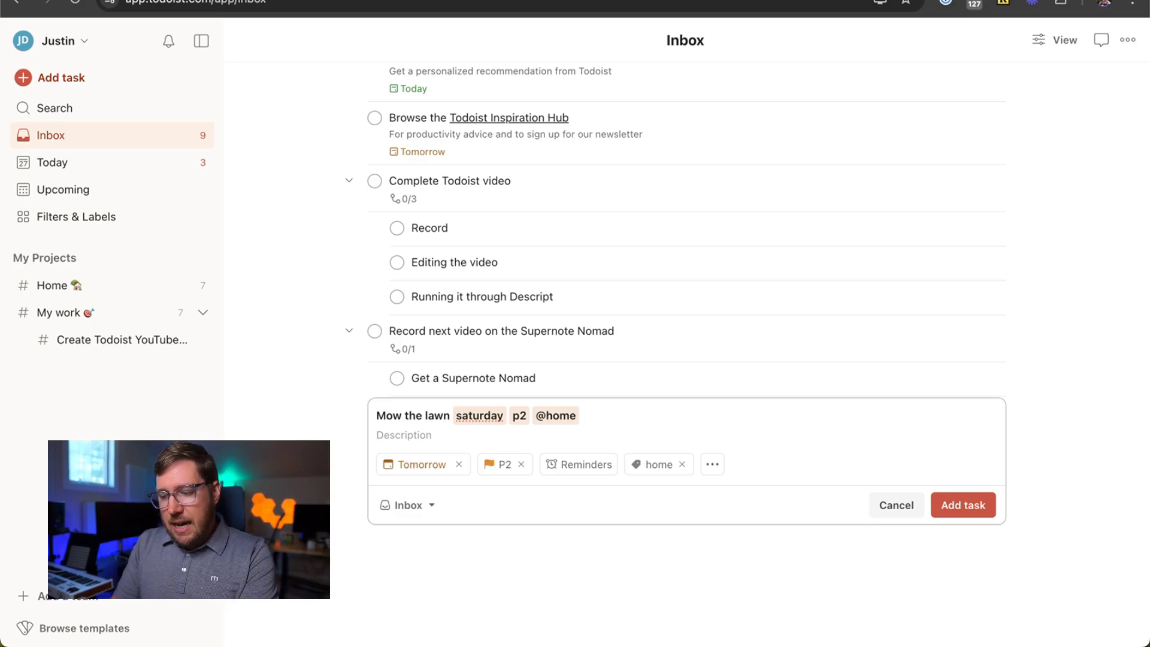
text(#)
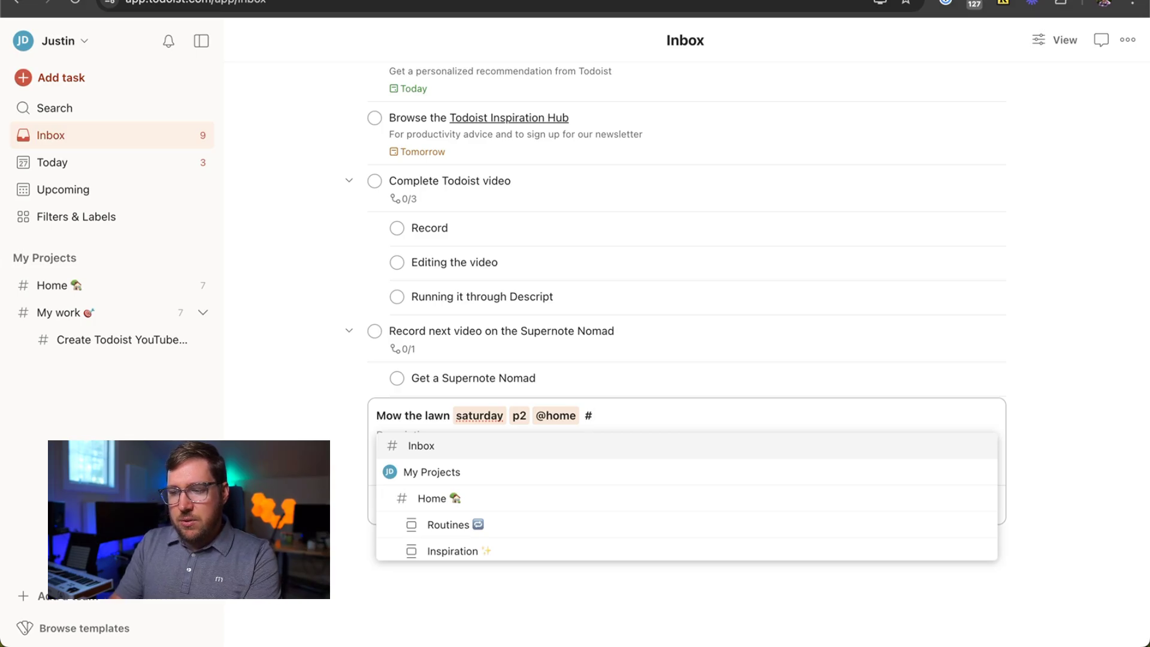
key(Down)
key(Down)
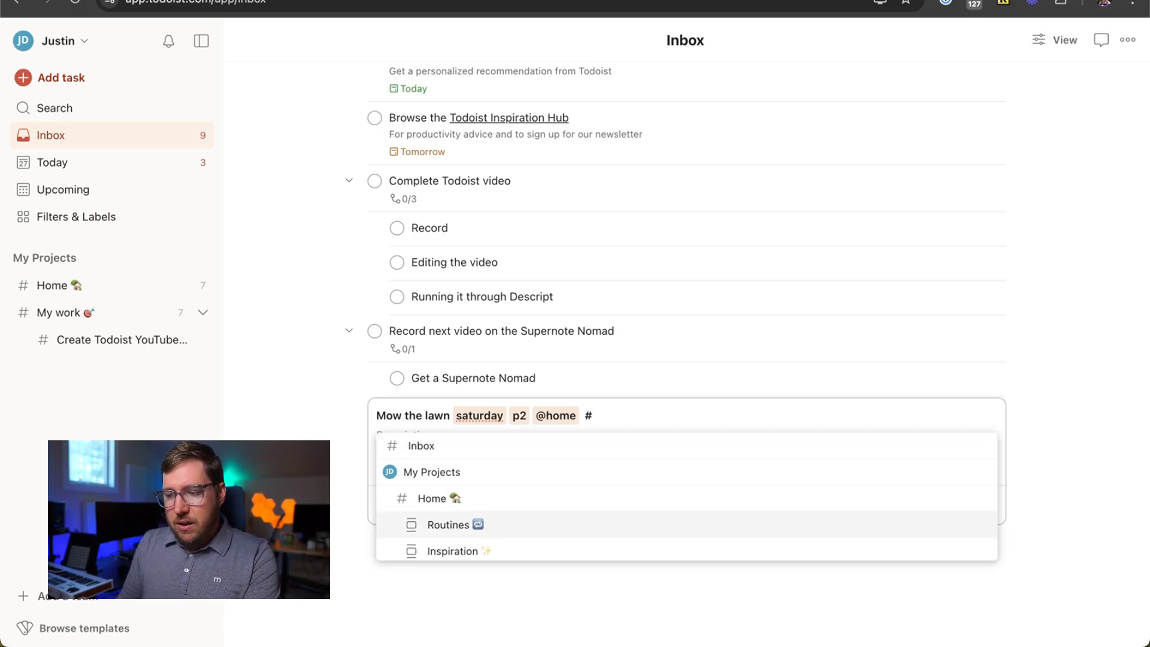
key(Up)
key(Return)
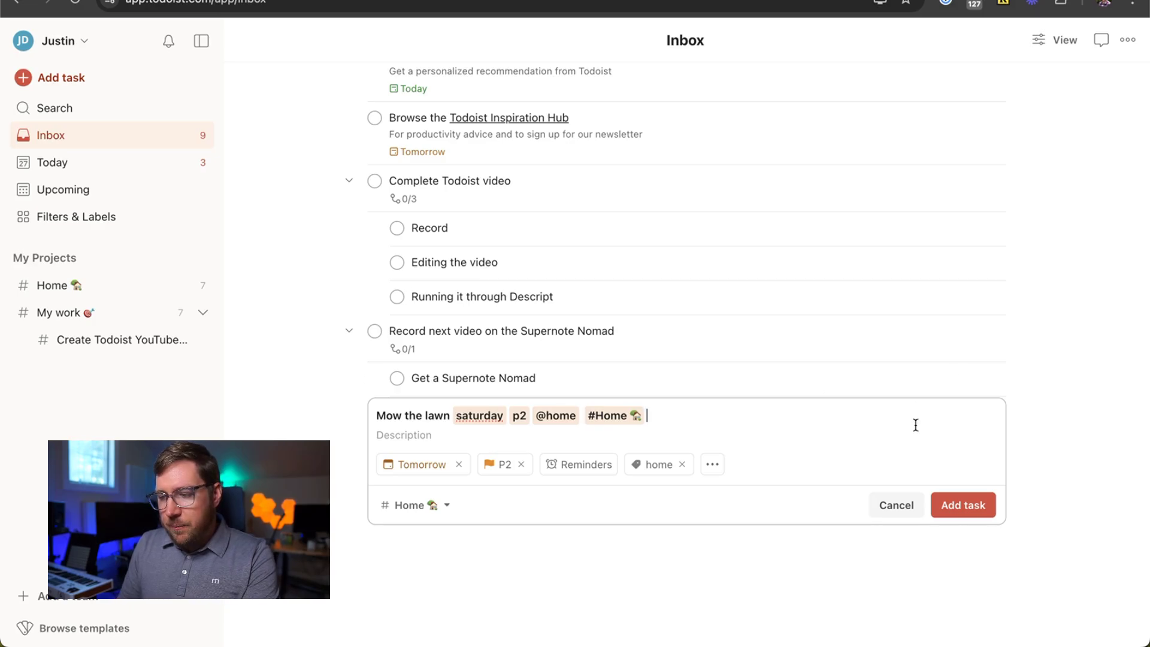
click(958, 506)
click(896, 506)
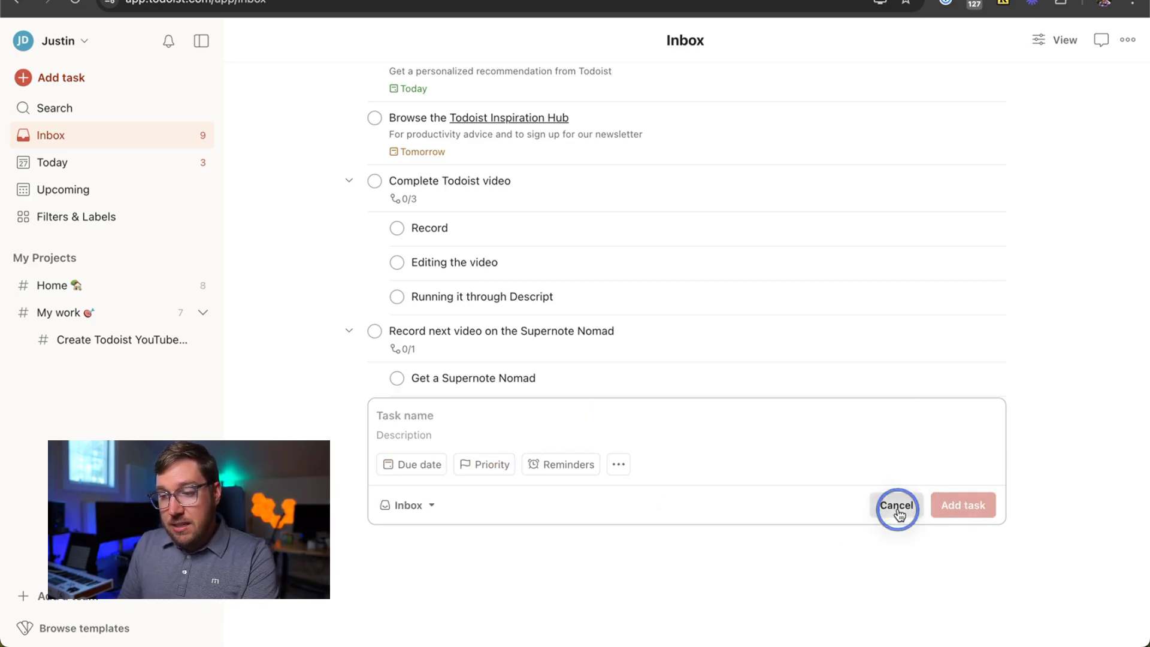
- Open the Home project, switch it to Board layout, and try dragging Mow the lawn toward Routines
click(56, 287)
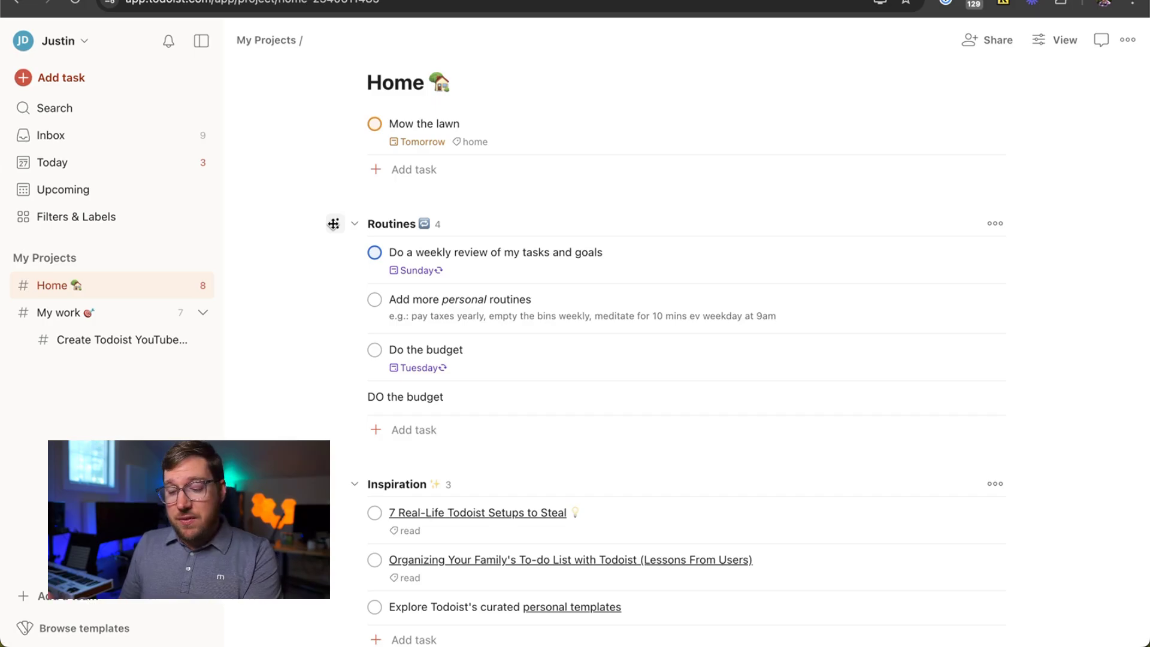
key(shift+v)
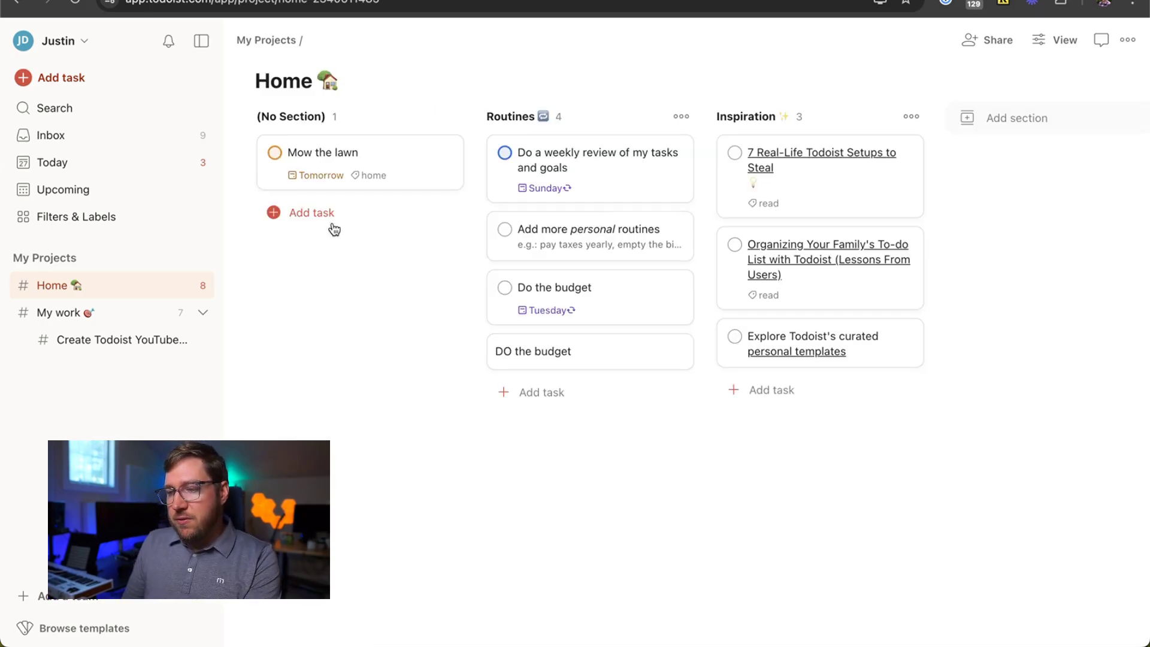
click(1058, 39)
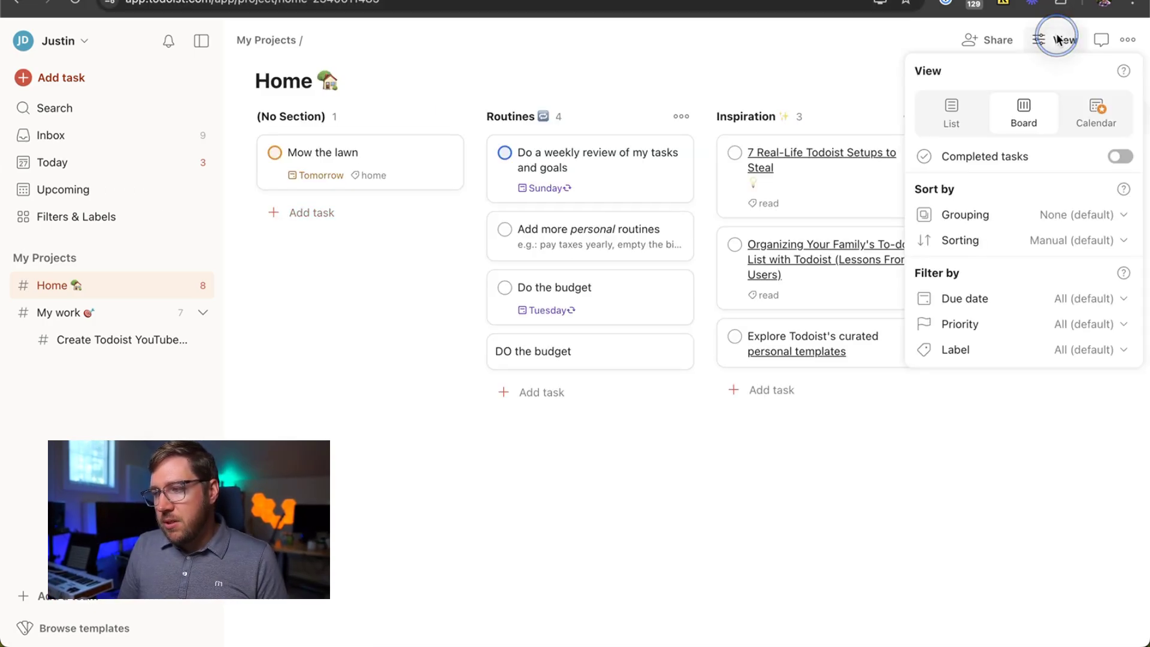
click(378, 279)
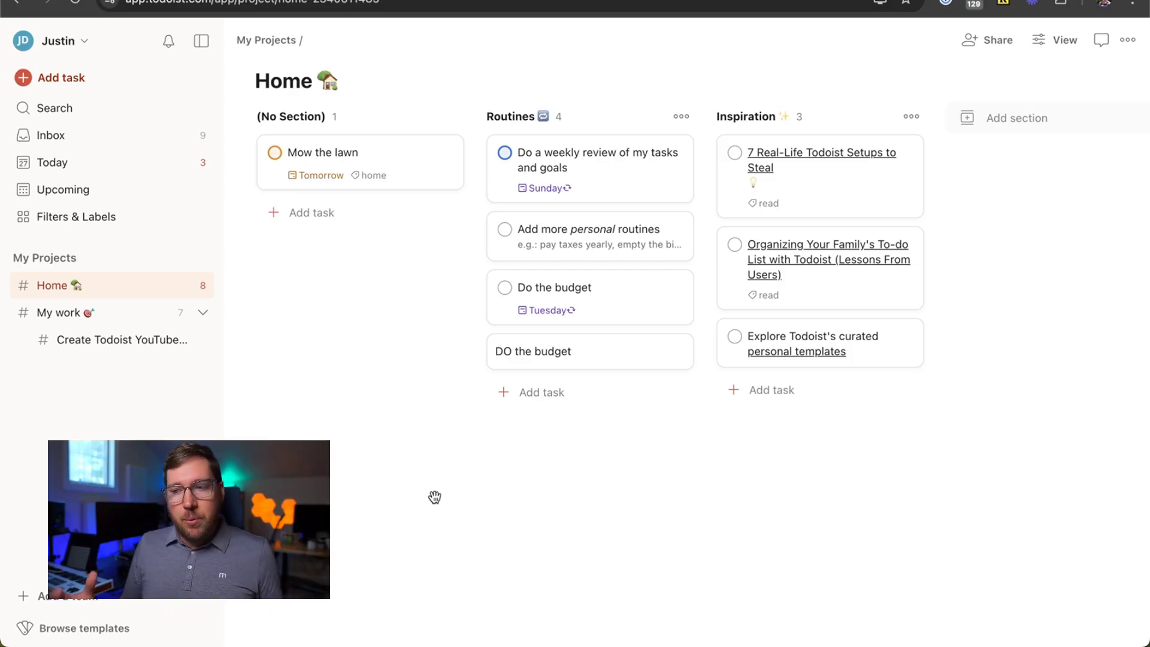
drag(341, 154, 318, 154)
- Create a 'Household Tasks' section on the board and drag the Mow the lawn card into it
click(994, 115)
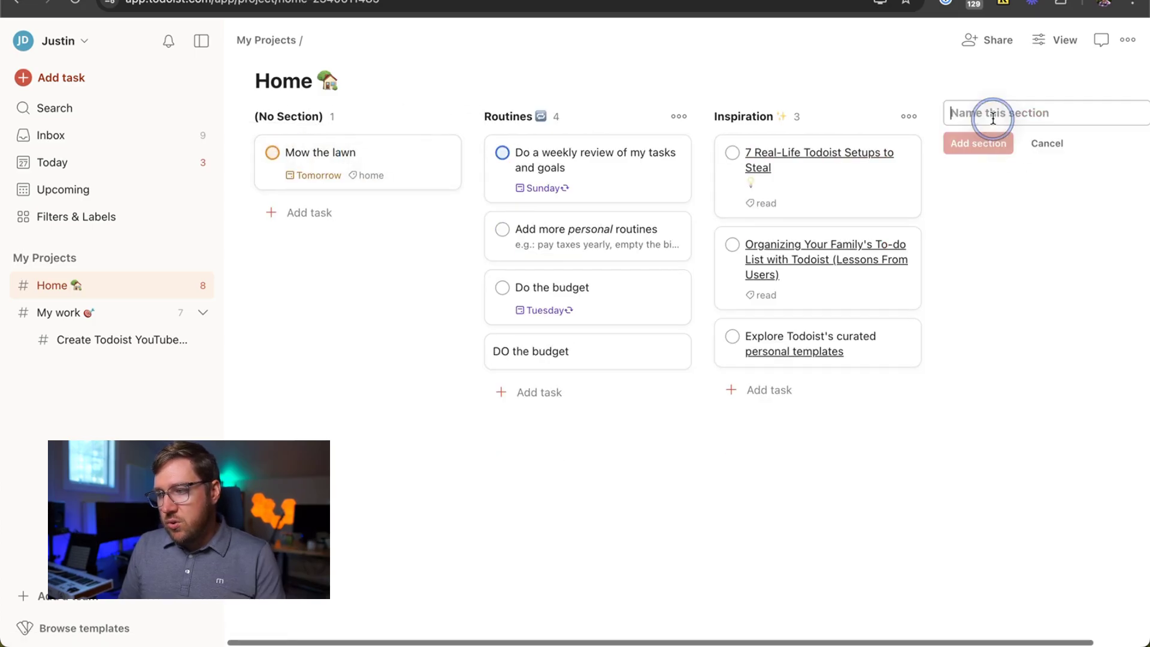
text(Household Tasks)
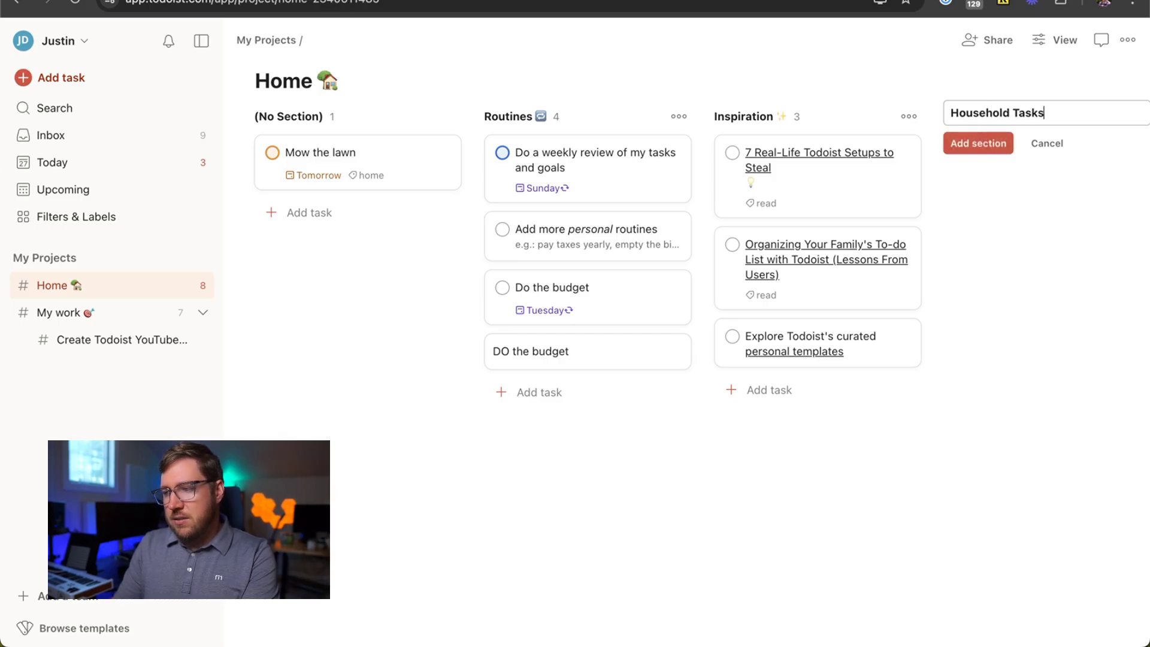
key(Return)
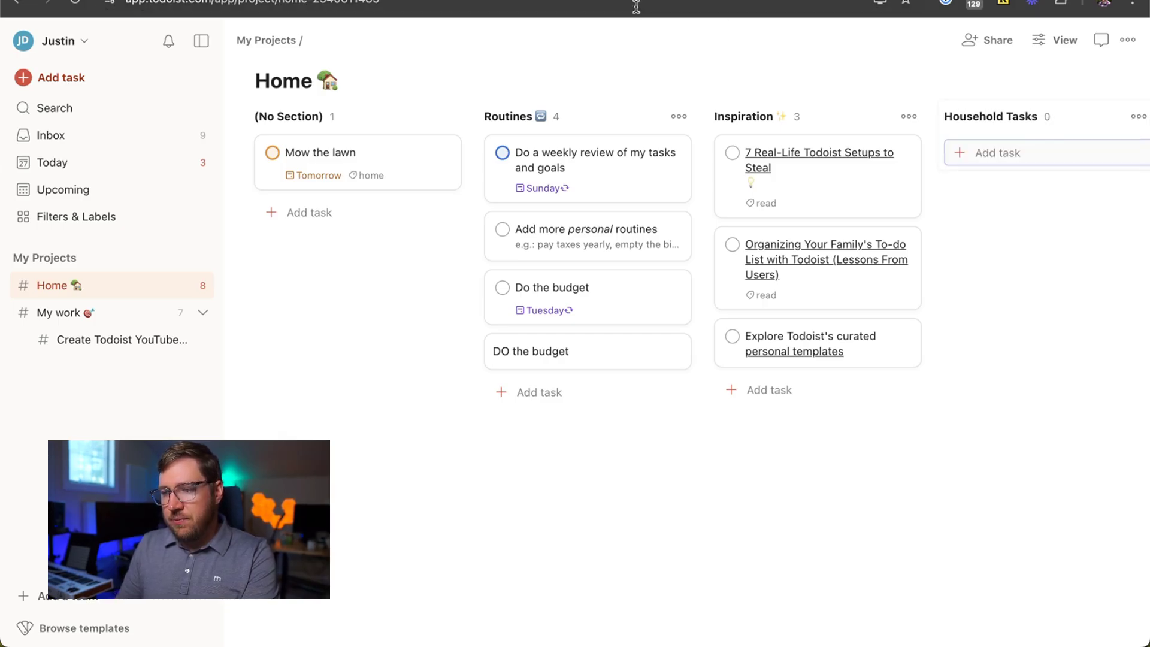
drag(419, 159, 1006, 160)
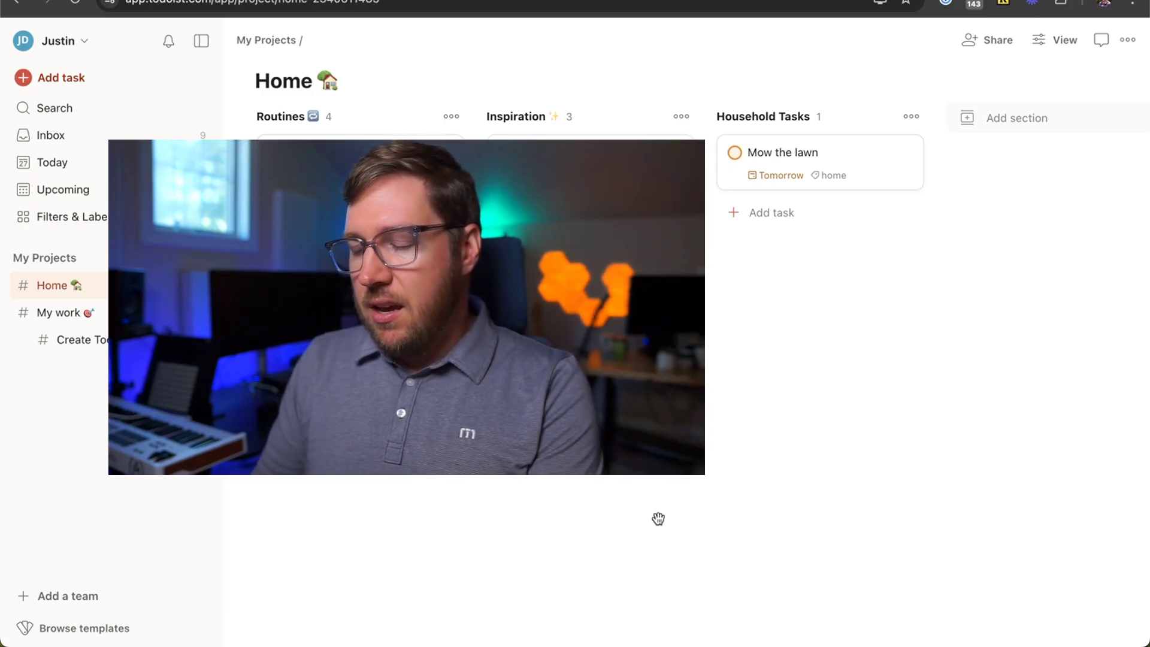
- Open the Keyboard Shortcuts panel with ?, scroll through the list and back up
key(question)
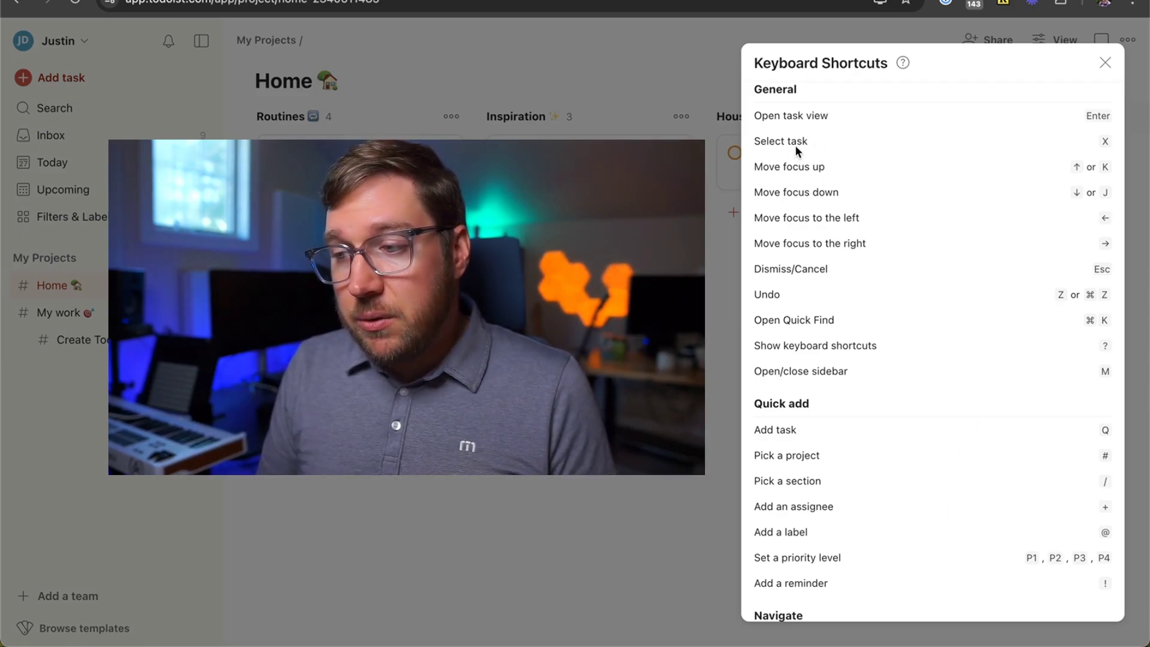
scroll(833, 200, down, 4)
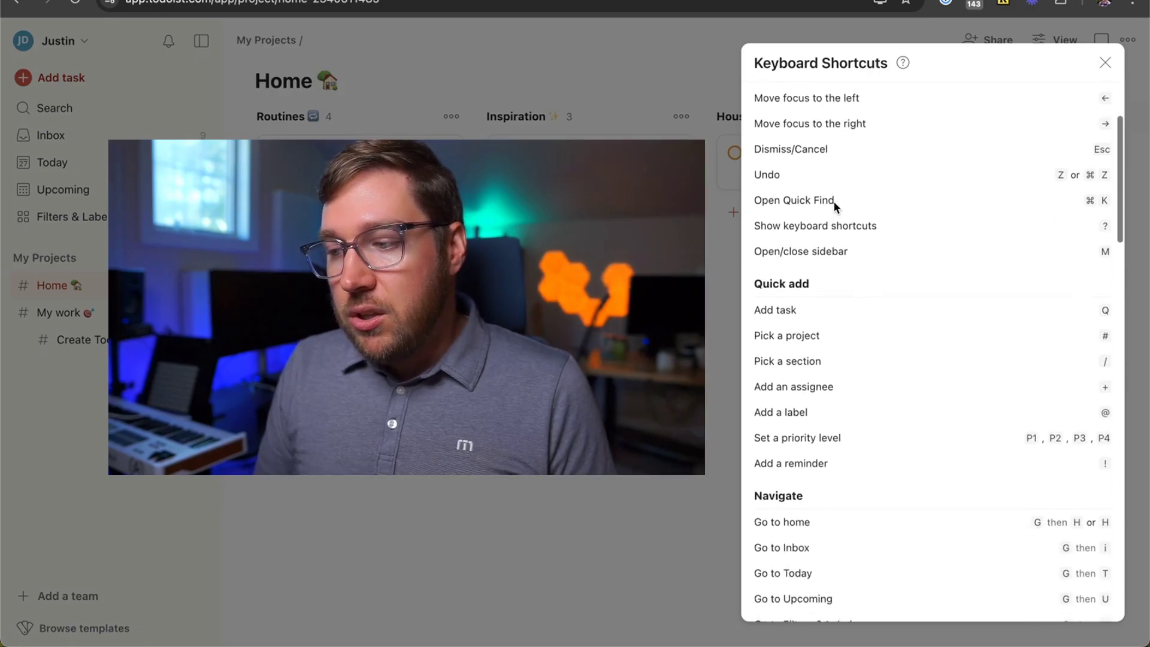
scroll(834, 204, down, 4)
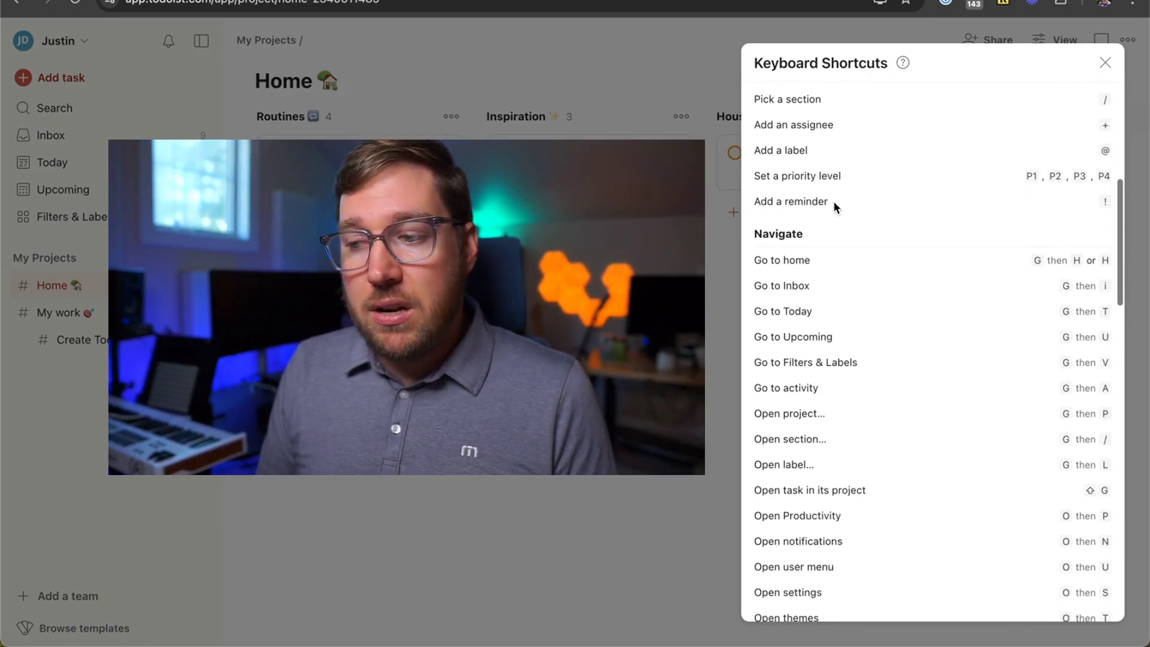
scroll(833, 204, down, 12)
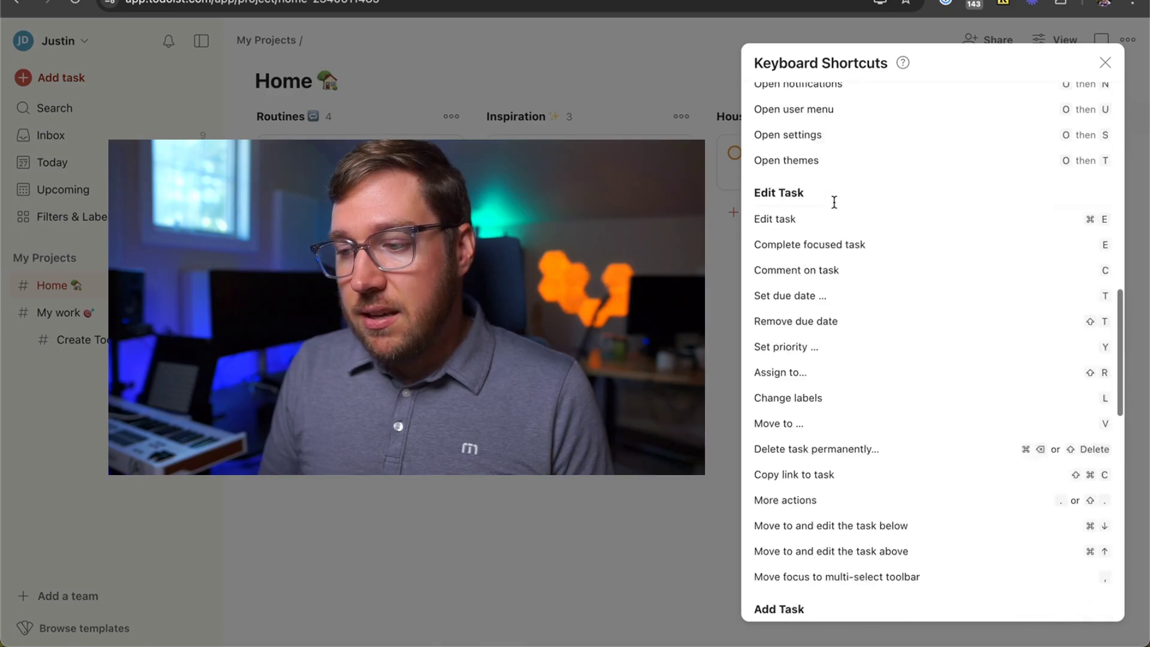
scroll(832, 200, up, 20)
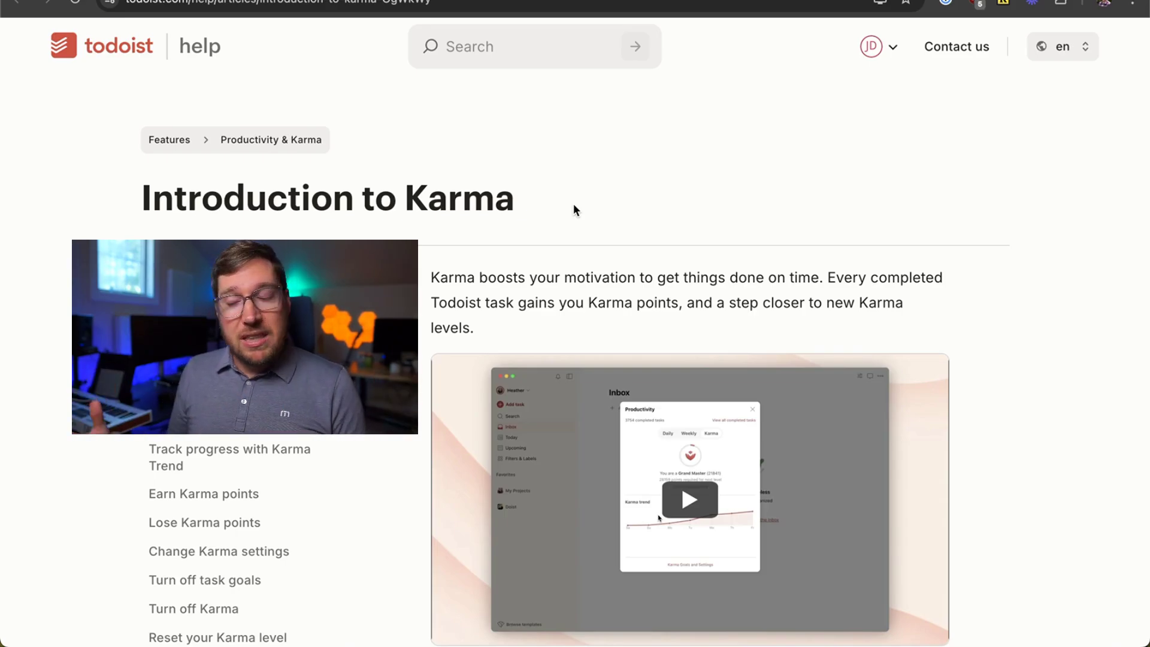
- Scroll the Introduction to Karma article past the Karma level table to Earn Karma points
scroll(573, 210, down, 10)
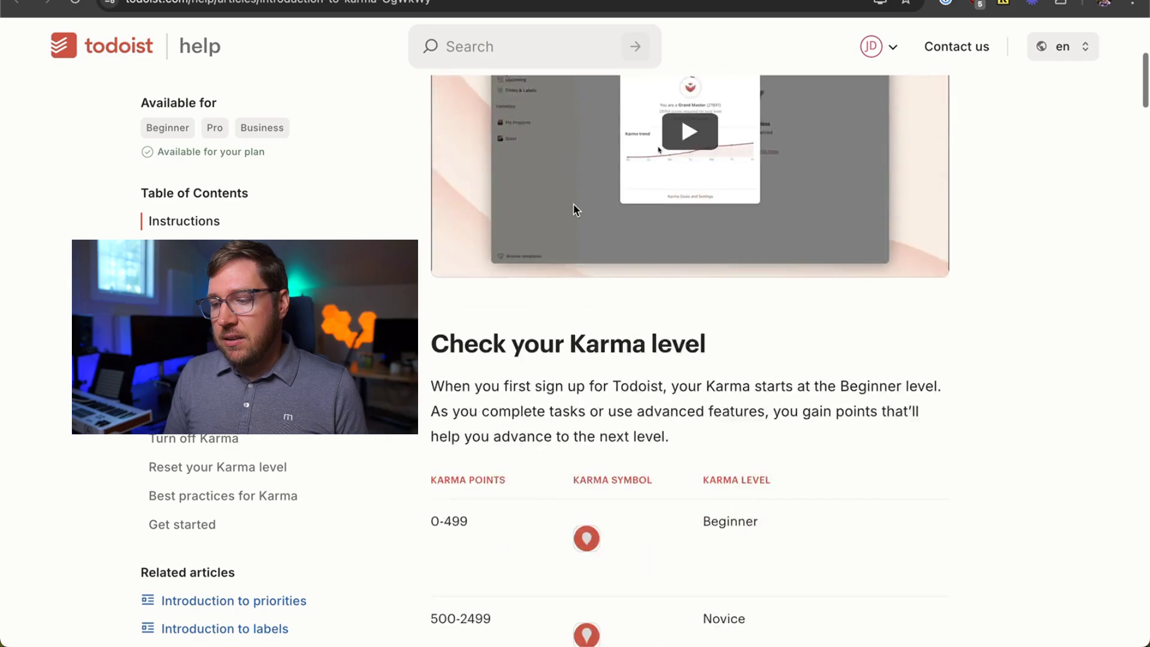
scroll(573, 204, down, 3)
scroll(573, 209, up, 1)
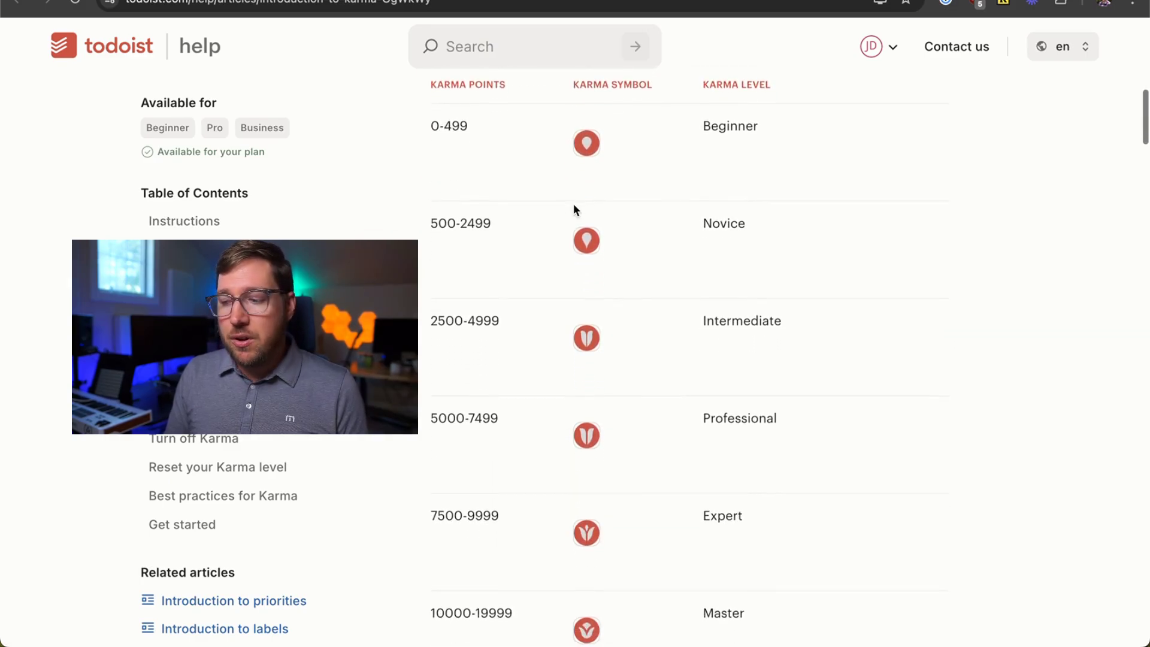
scroll(727, 197, down, 5)
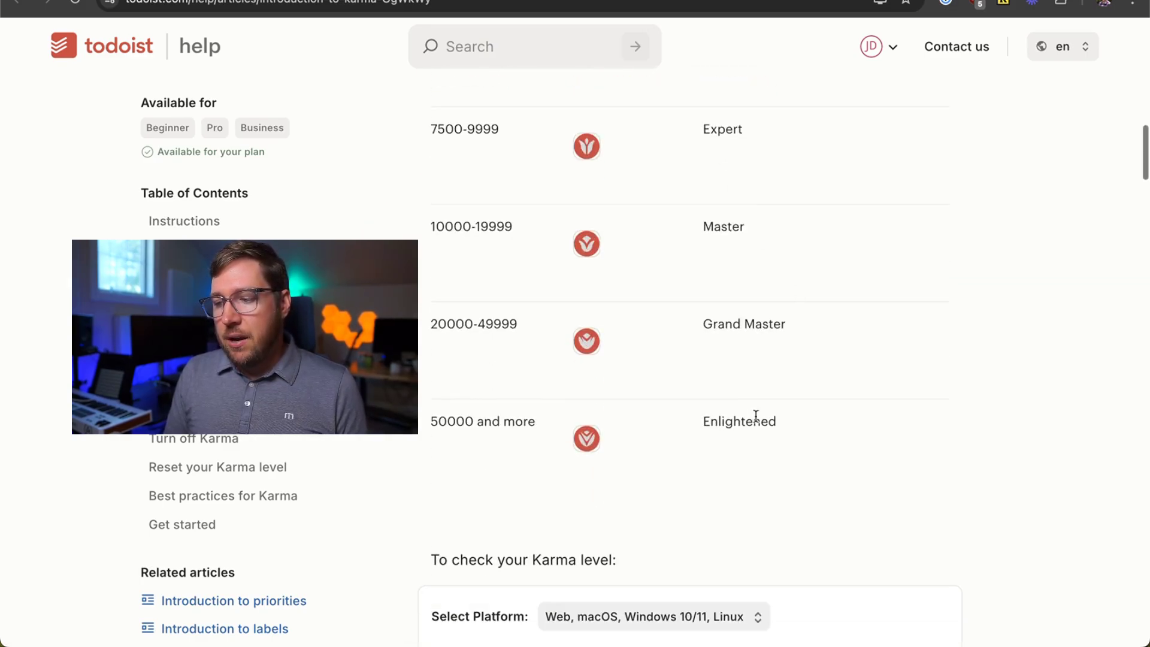
scroll(764, 424, down, 15)
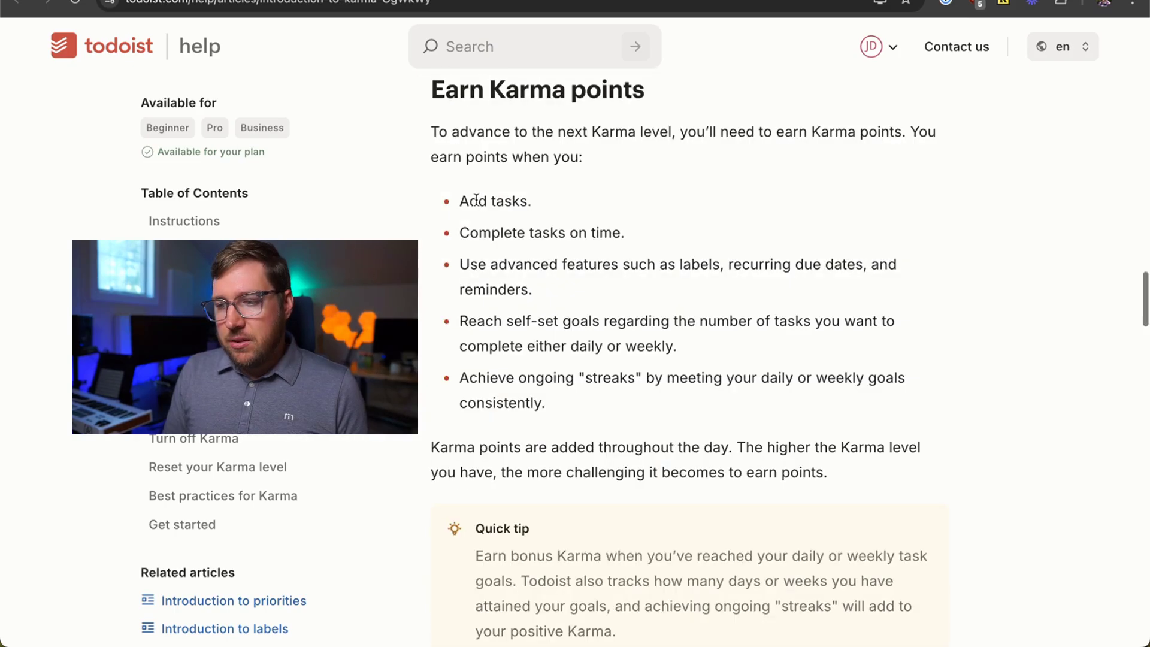